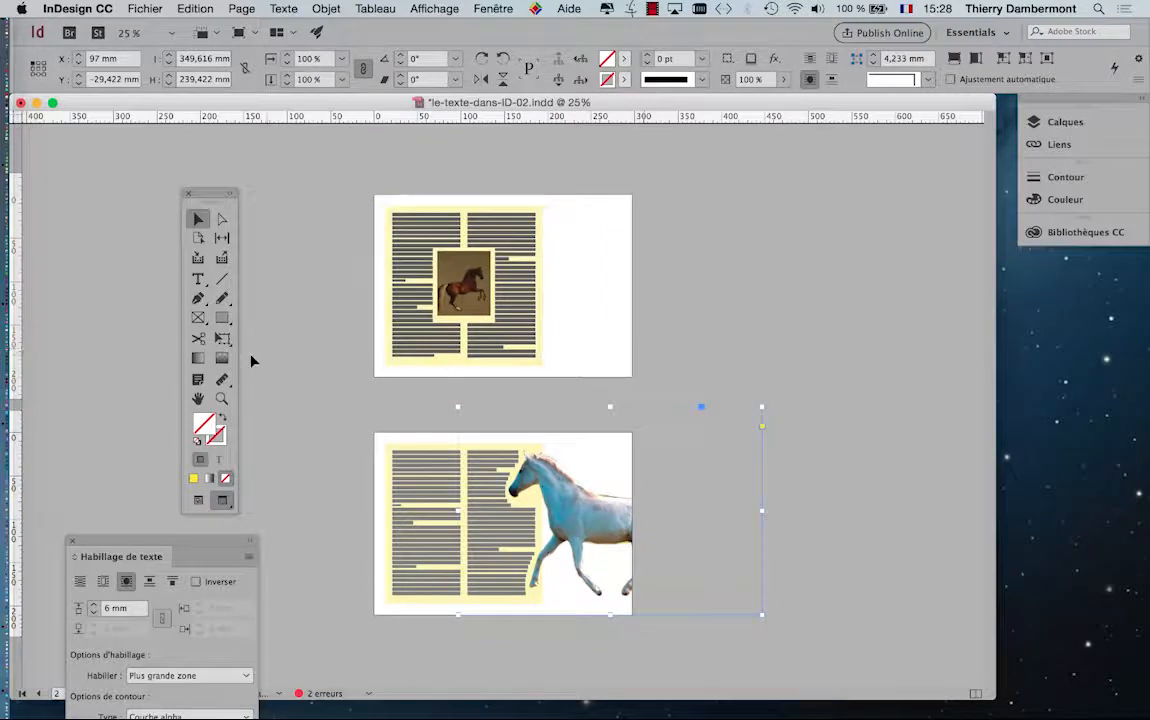
- Enlarge the white horse image proportionally to about 556 × 381 mm with Free Transform and reposition its head over the second text column
click(222, 338)
drag(764, 616, 820, 655)
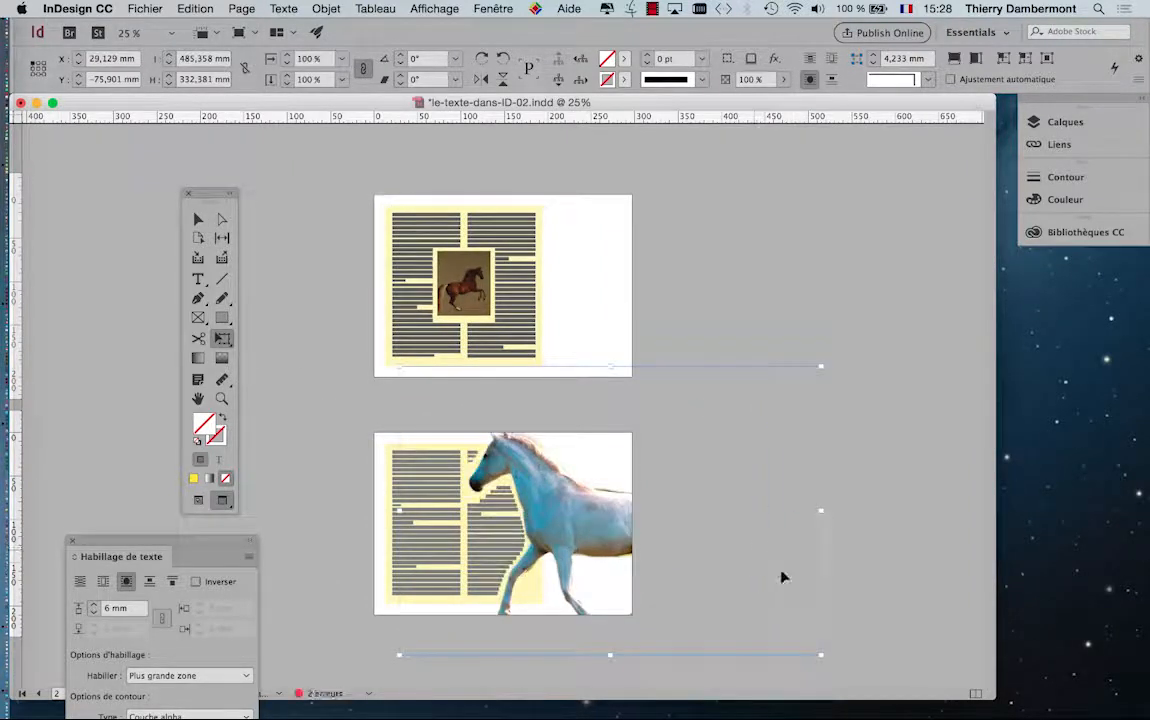
key(super+minus)
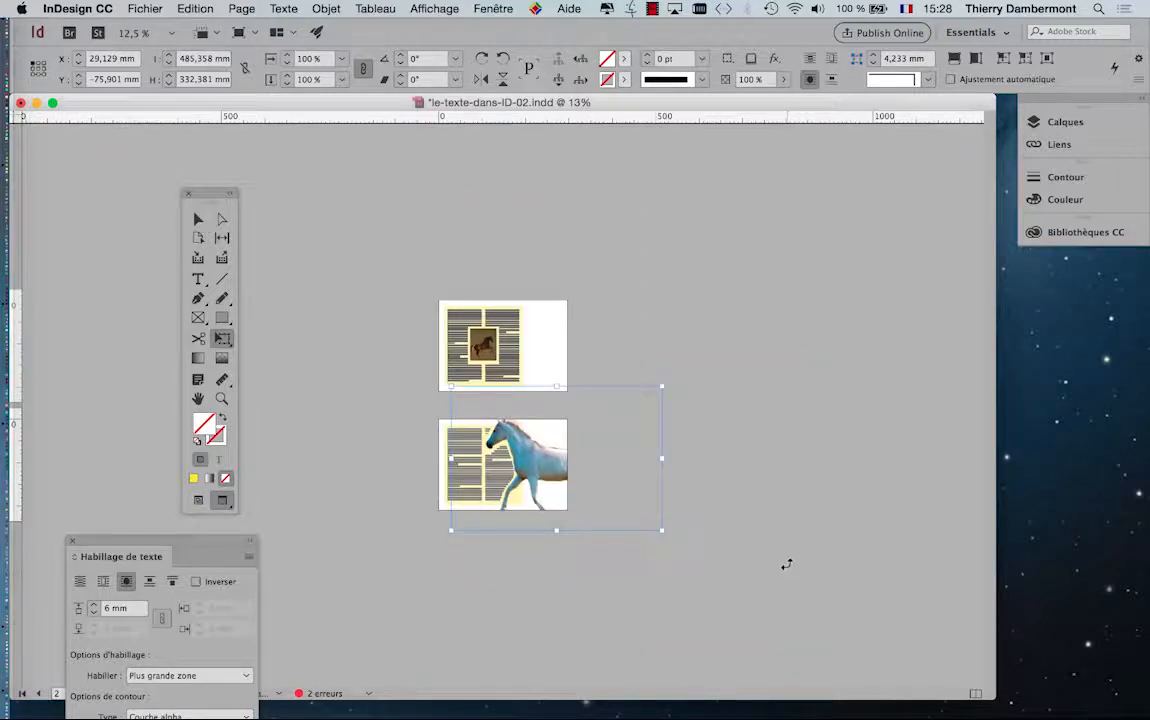
drag(665, 530, 677, 541)
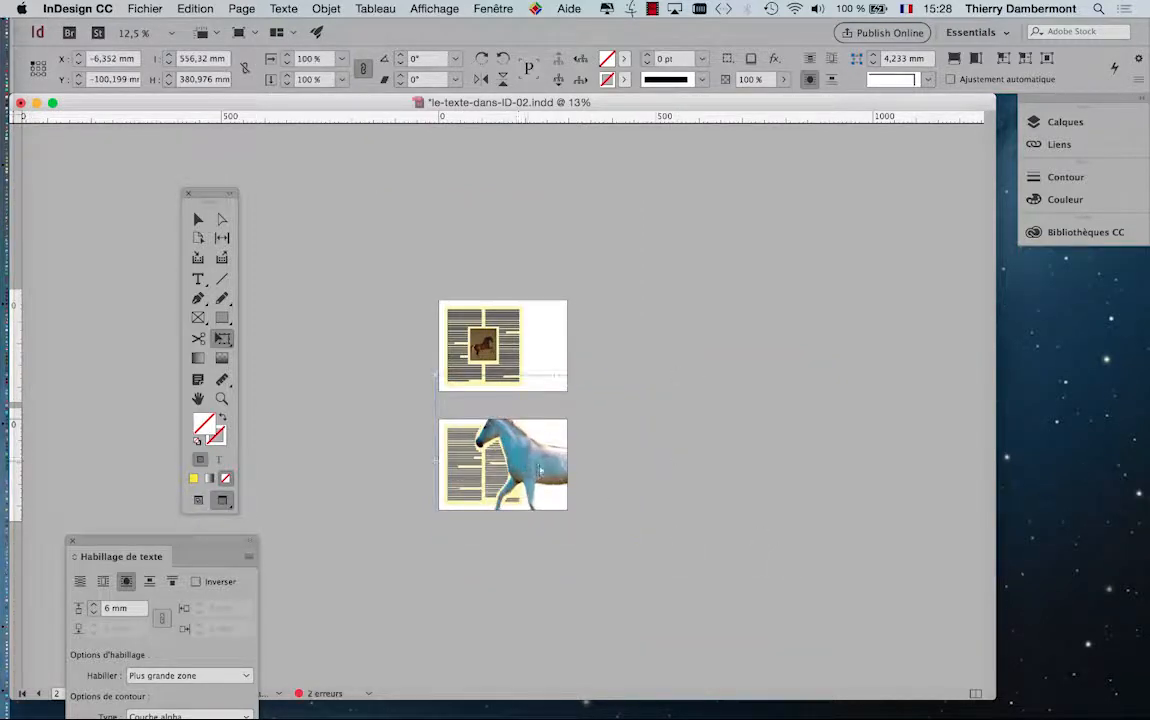
drag(518, 462, 545, 481)
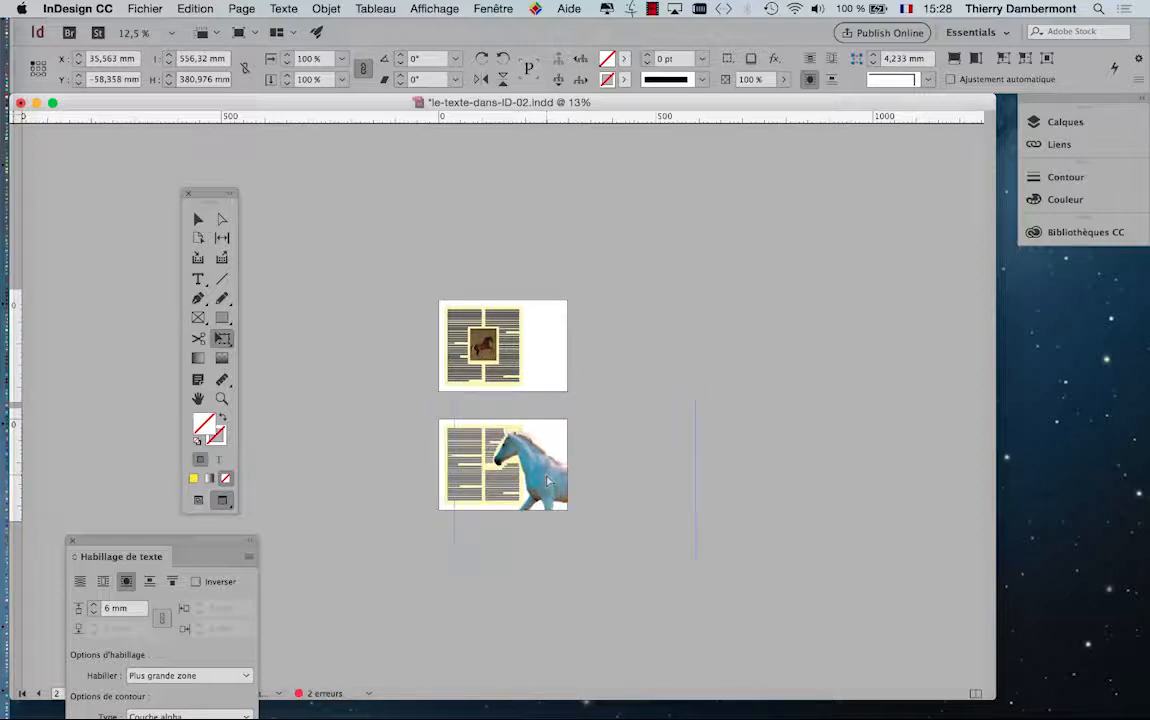
key(super+equal)
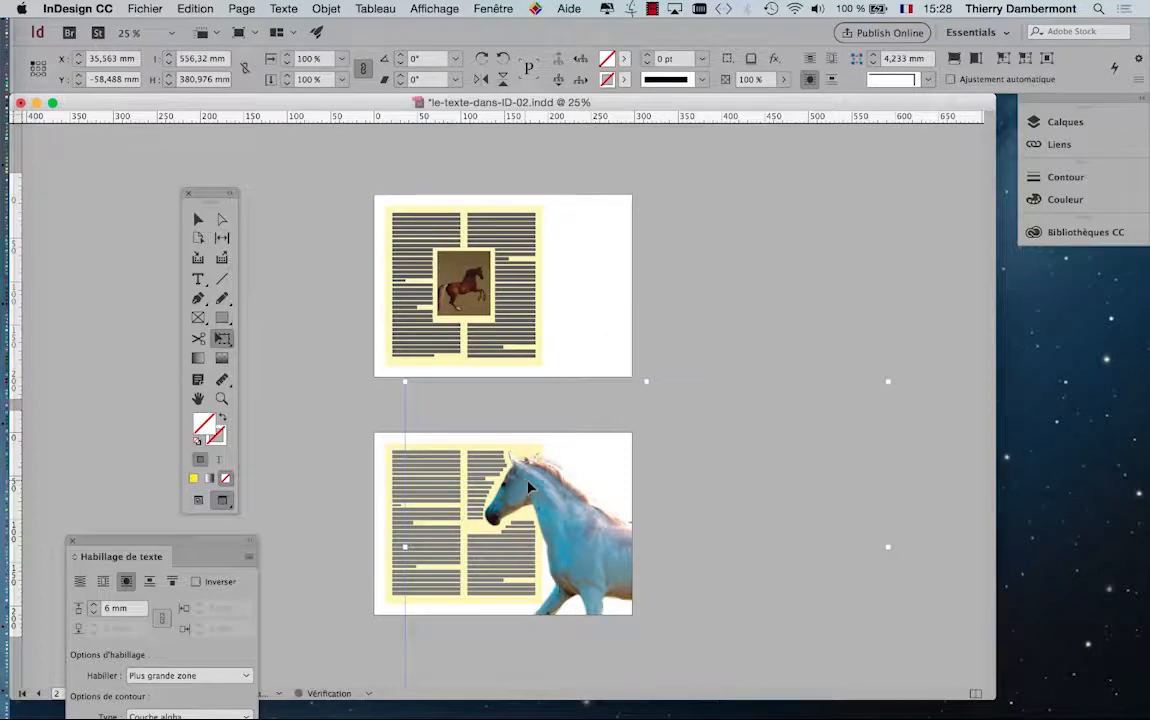
- Open the Links panel as an enlarged floating panel and examine the white horse image's link information
key(super+minus)
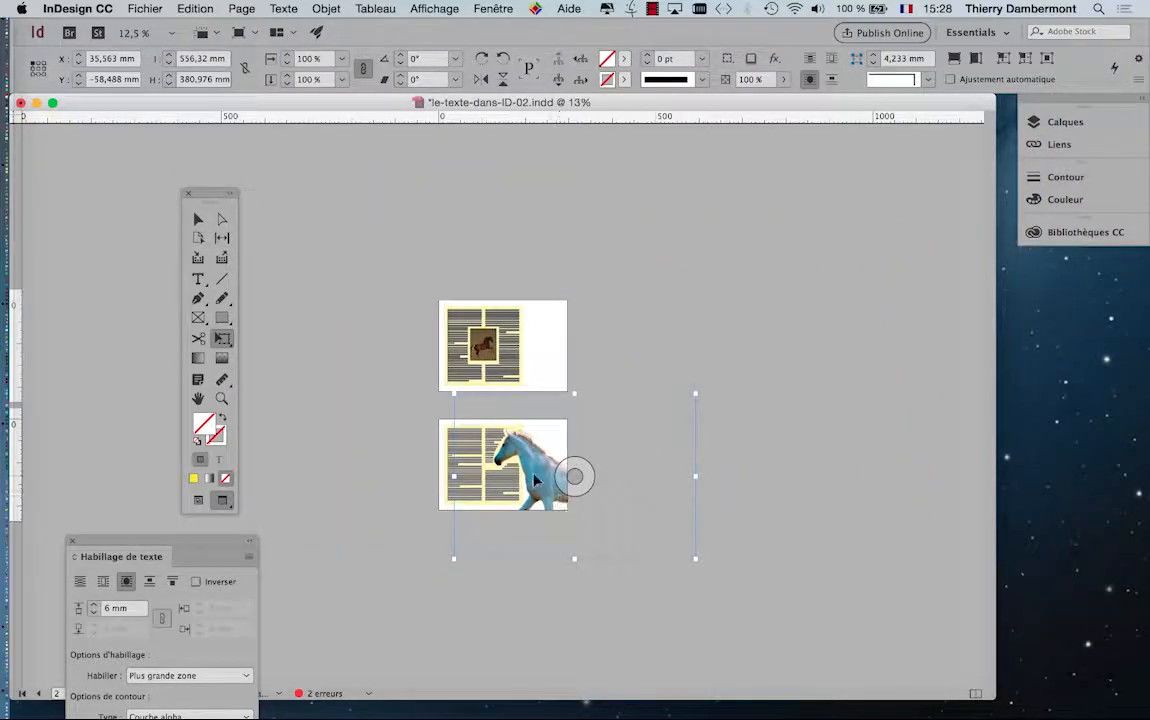
key(super+equal)
key(super+equal)
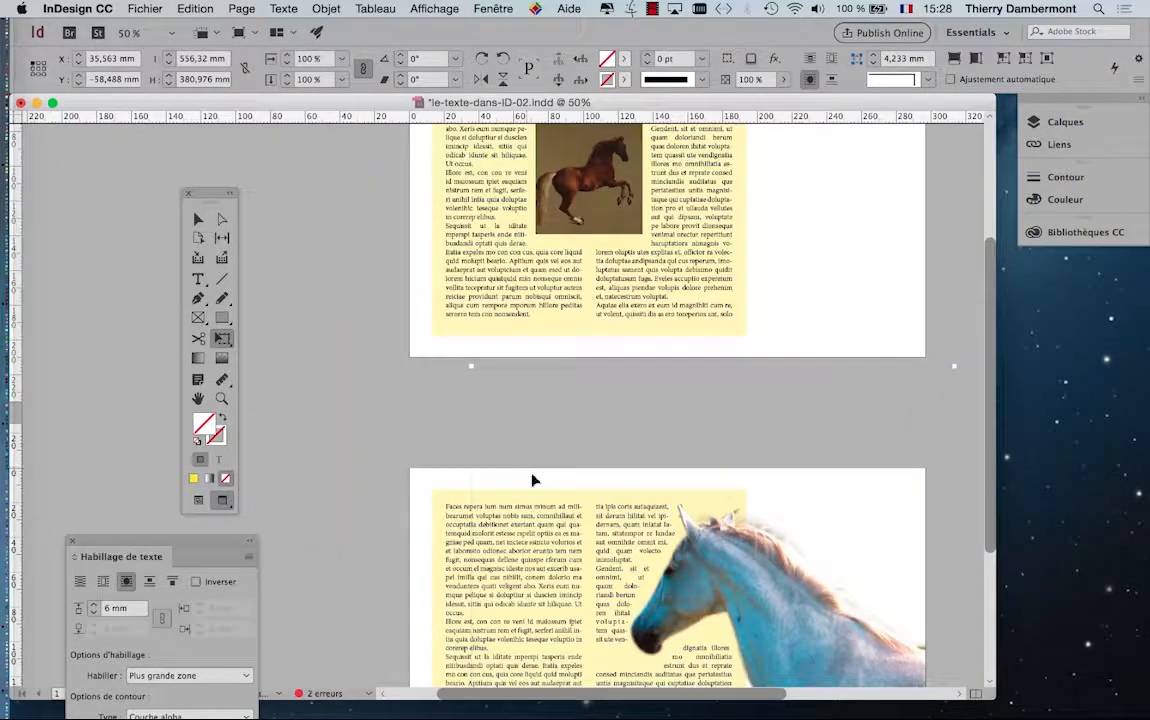
drag(706, 515, 486, 296)
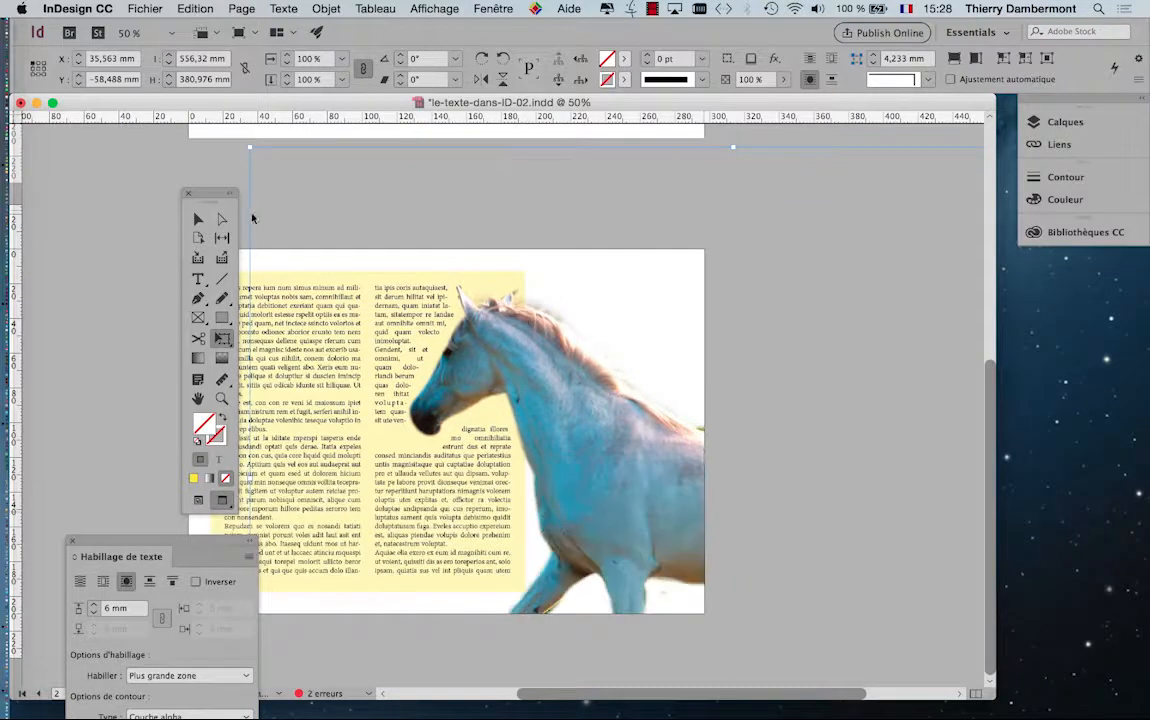
drag(210, 195, 98, 183)
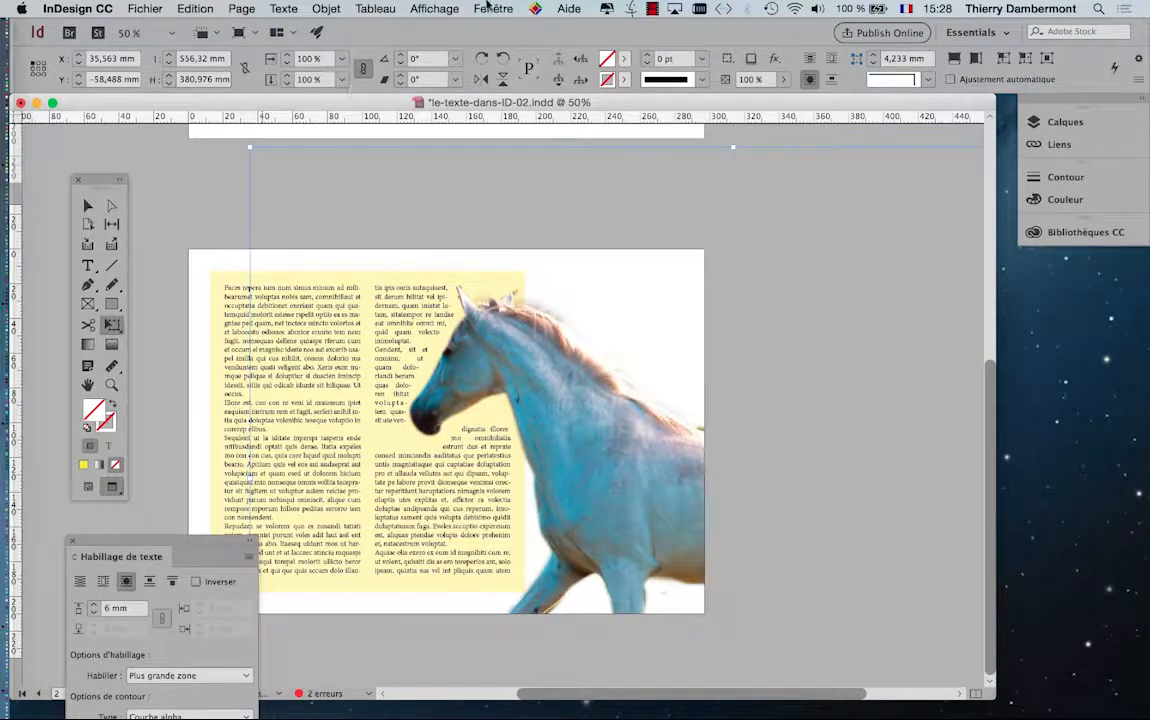
click(490, 8)
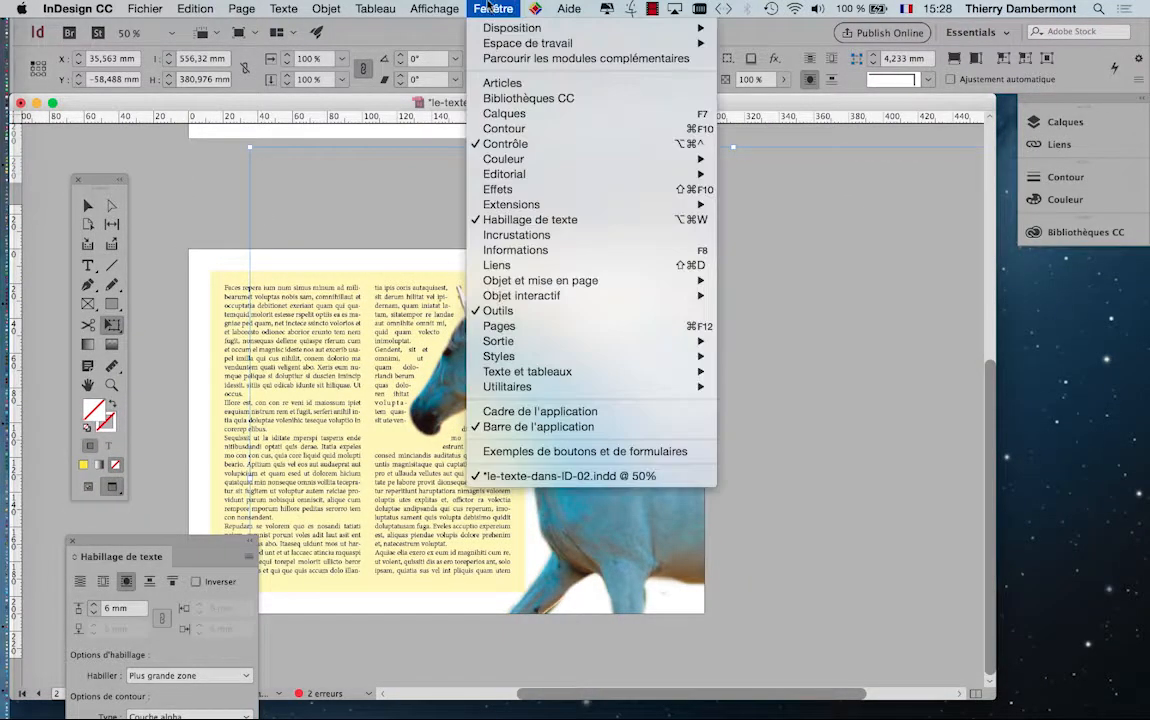
click(505, 265)
drag(901, 114, 702, 195)
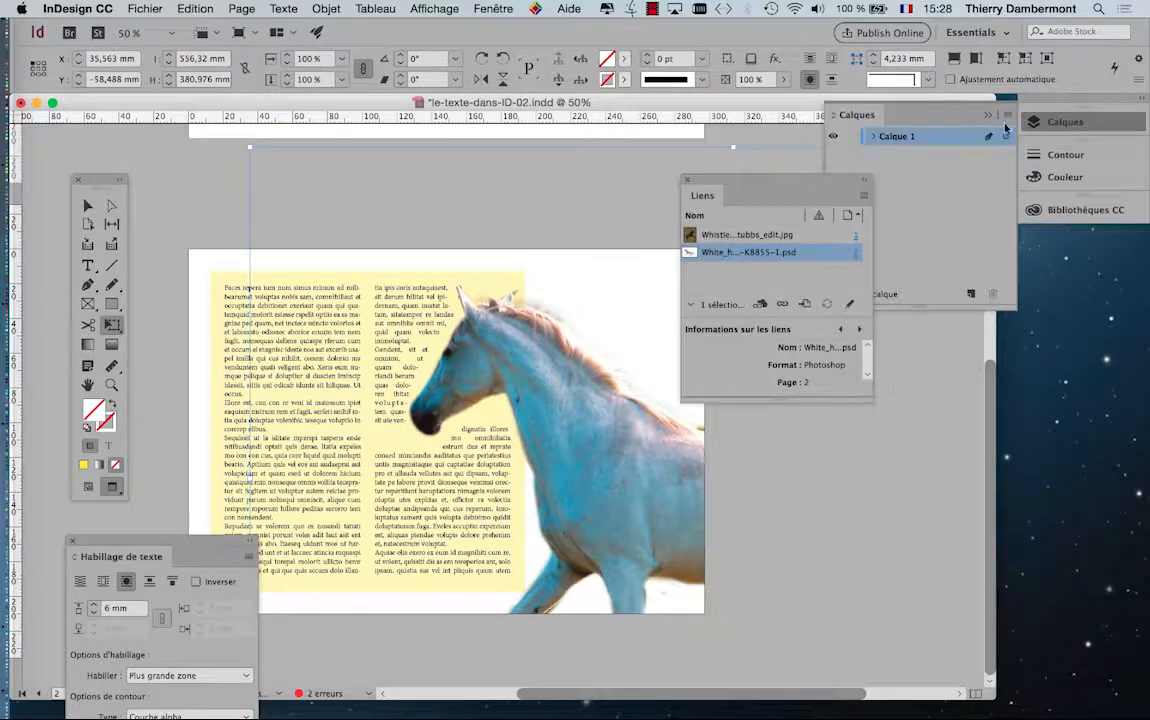
click(990, 117)
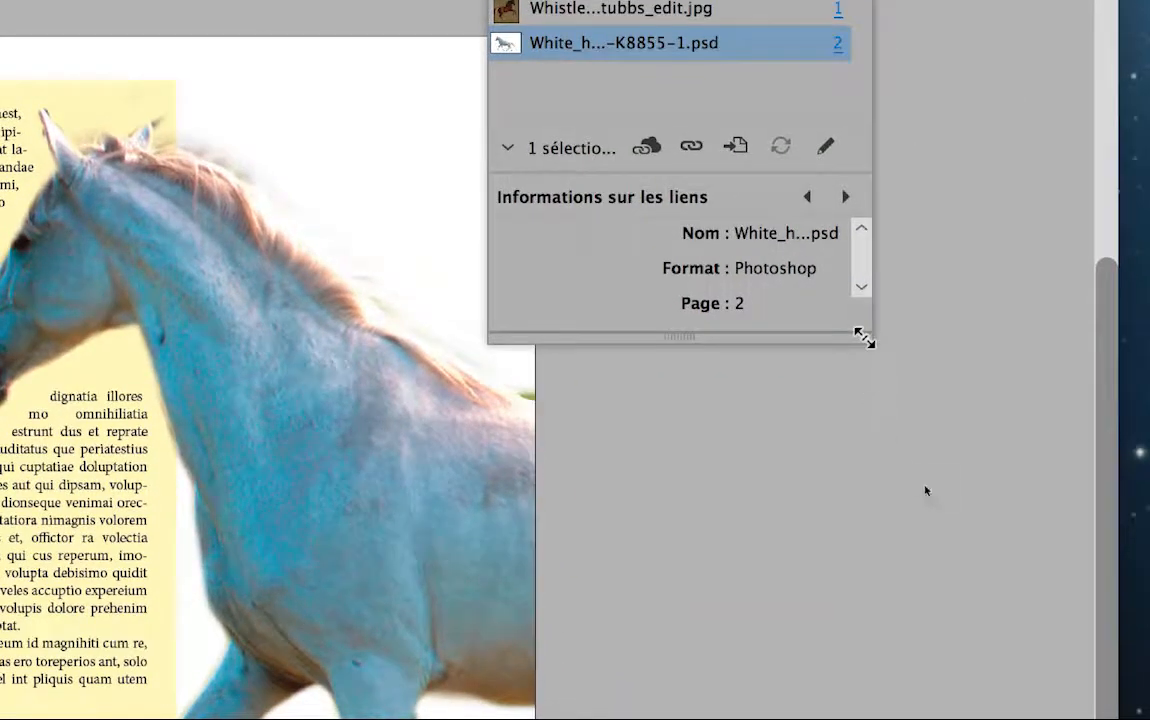
drag(890, 603, 1026, 719)
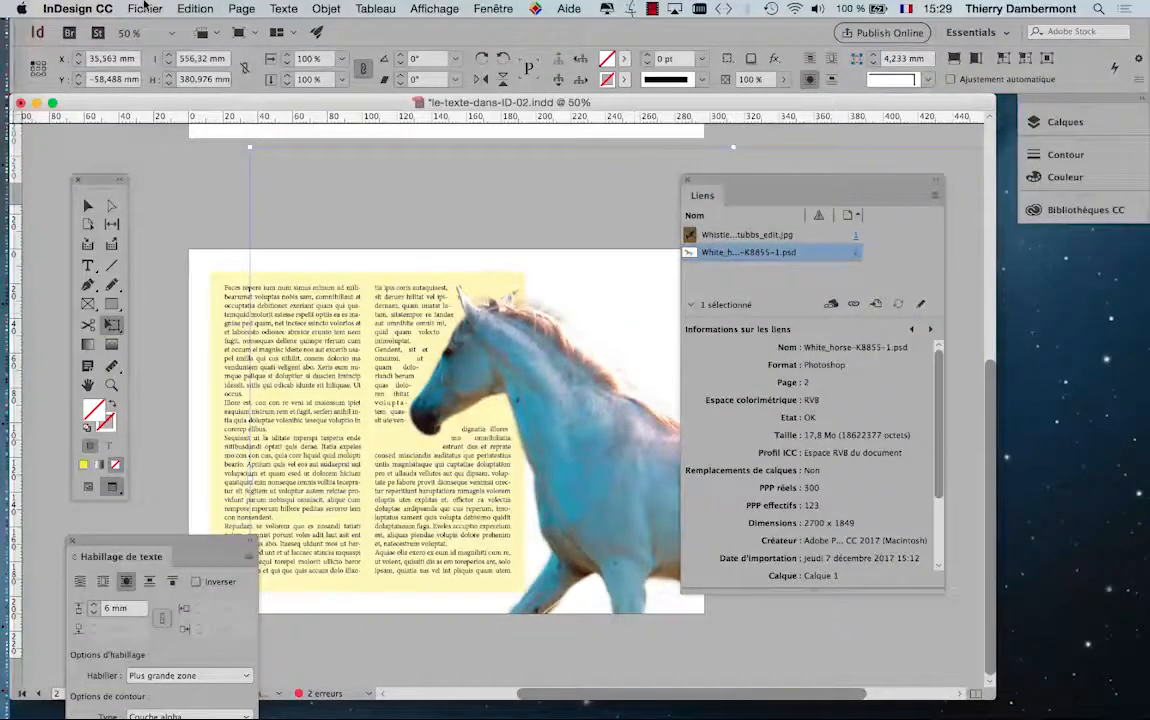
- Save the document under the new name le-texte-dans-ID-03.indd in the ID initiation JOUR 2 folder
click(148, 8)
click(190, 128)
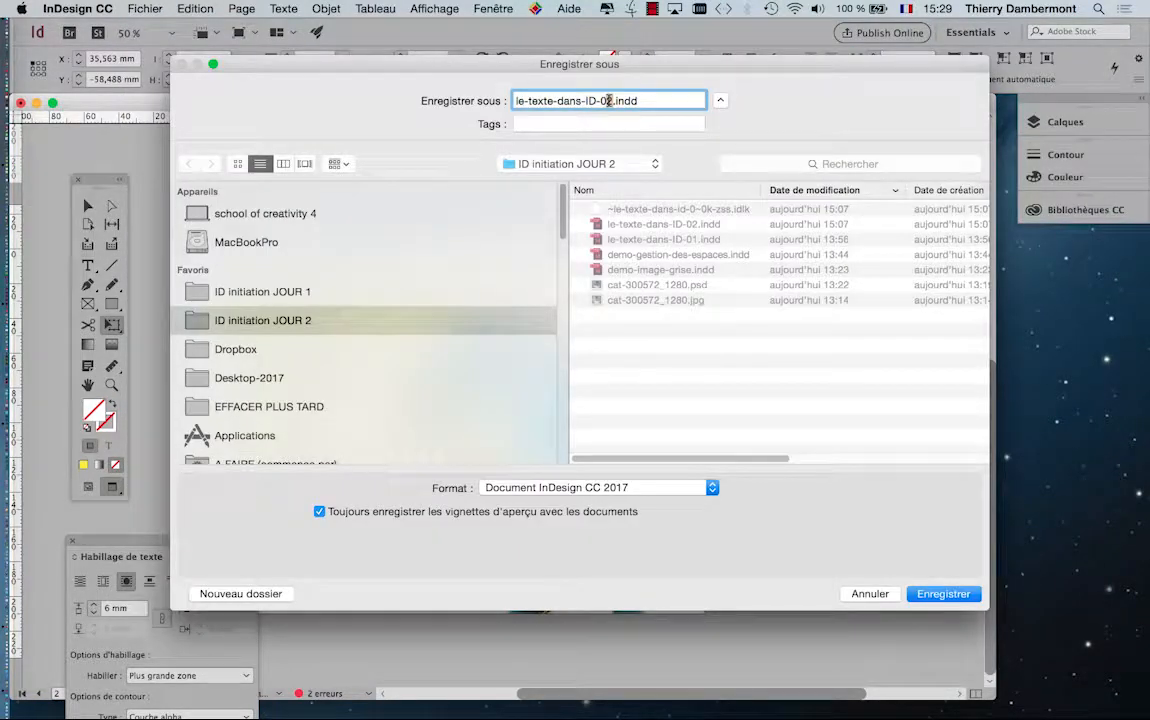
key(Return)
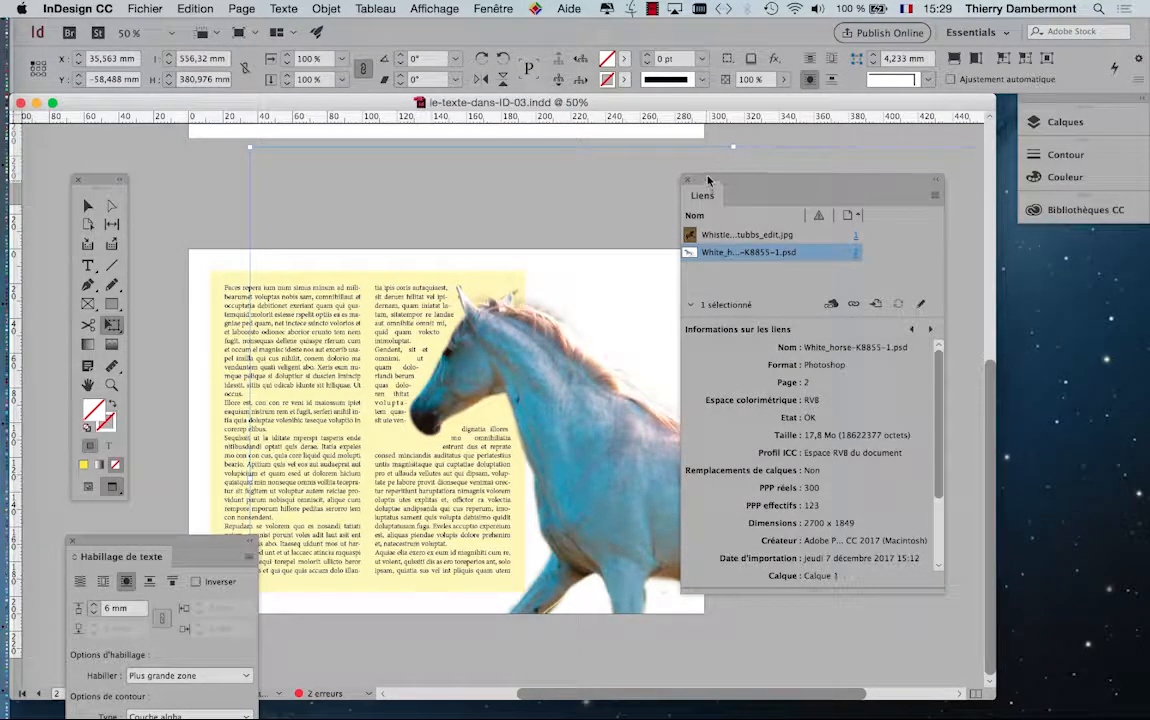
- Move the horse image to about X 52.6 mm, Y -61.5 mm, clear of the Links panel, and deselect it
drag(708, 180, 800, 176)
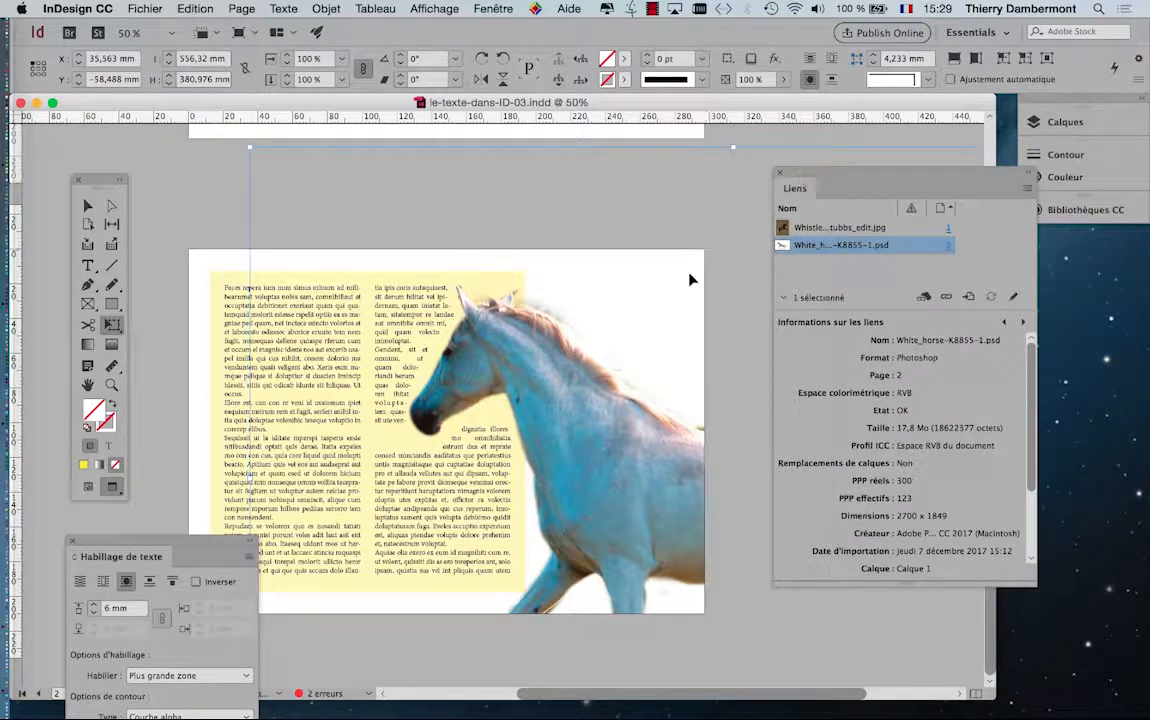
drag(521, 372, 549, 370)
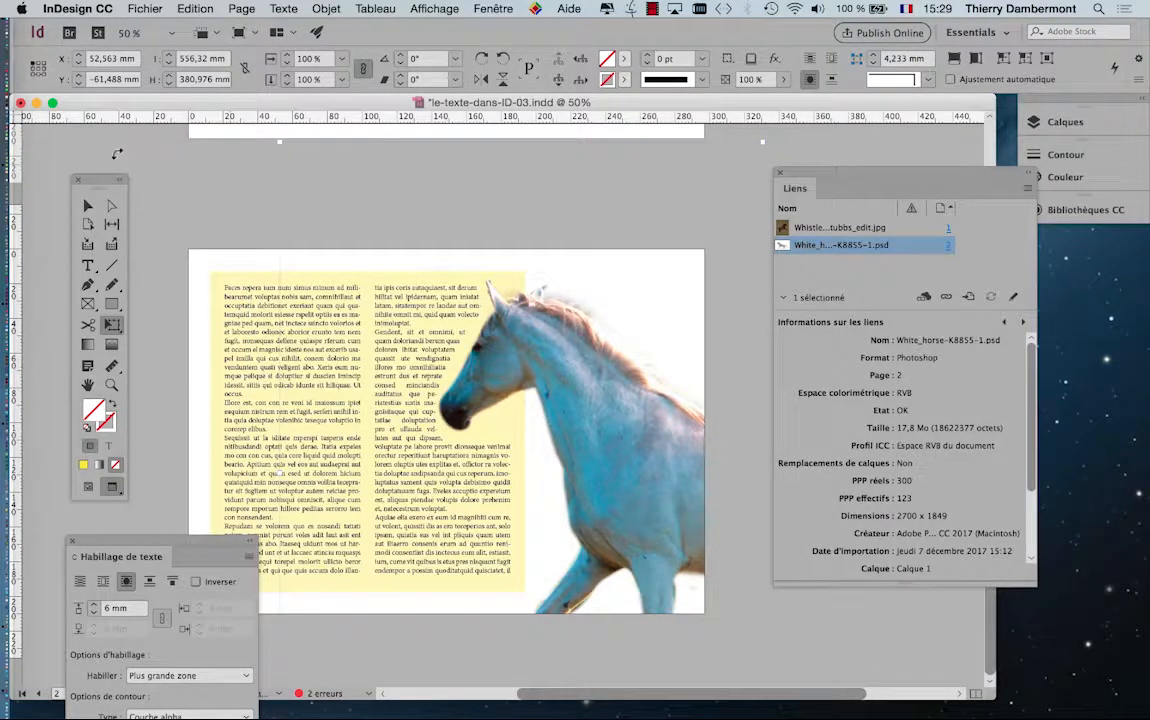
click(89, 205)
click(192, 221)
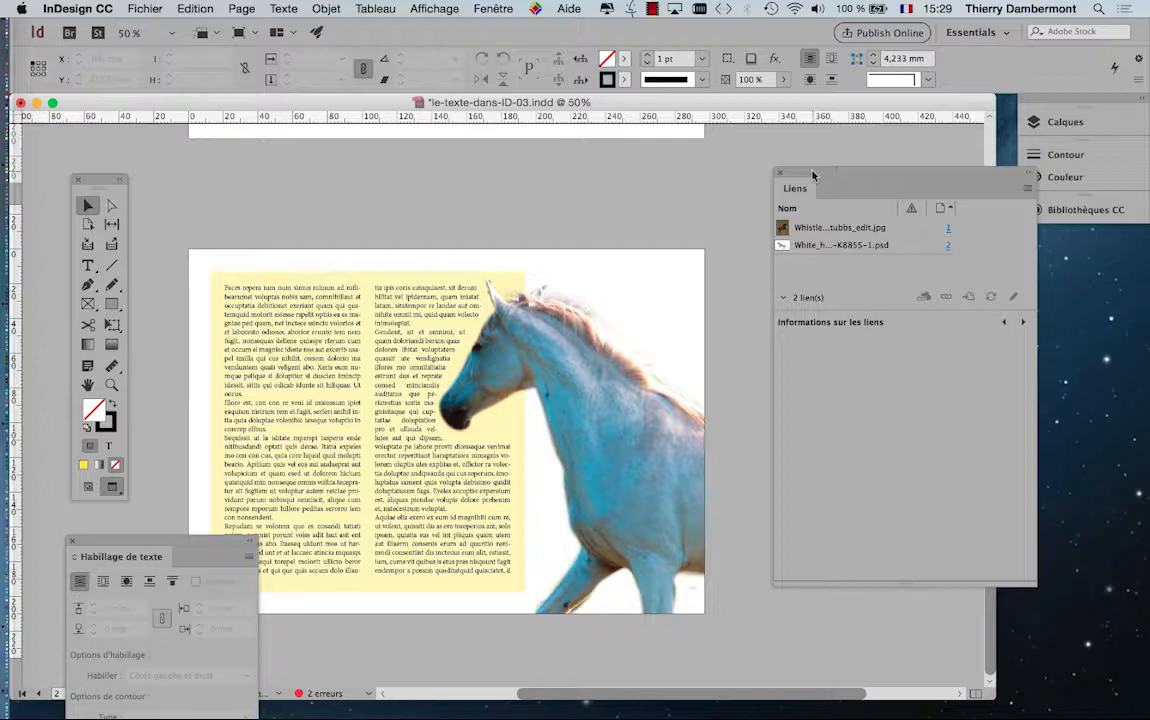
- Examine the export formats offered with nothing selected, and leave the export without saving
click(88, 265)
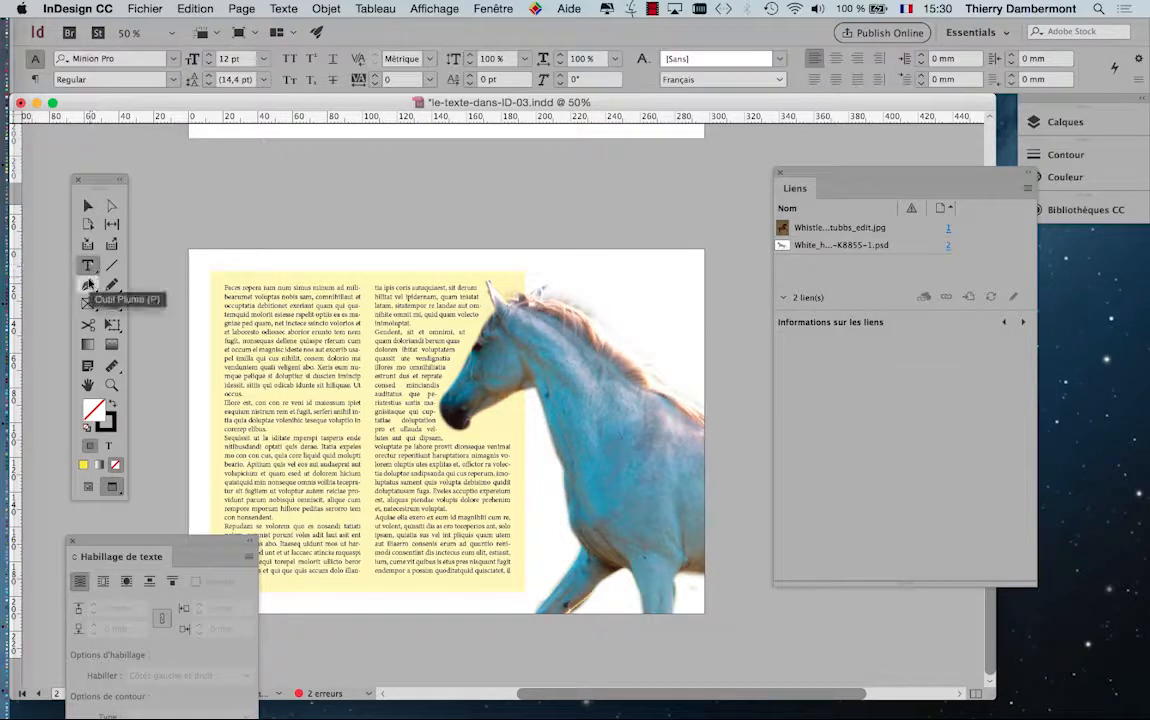
click(88, 205)
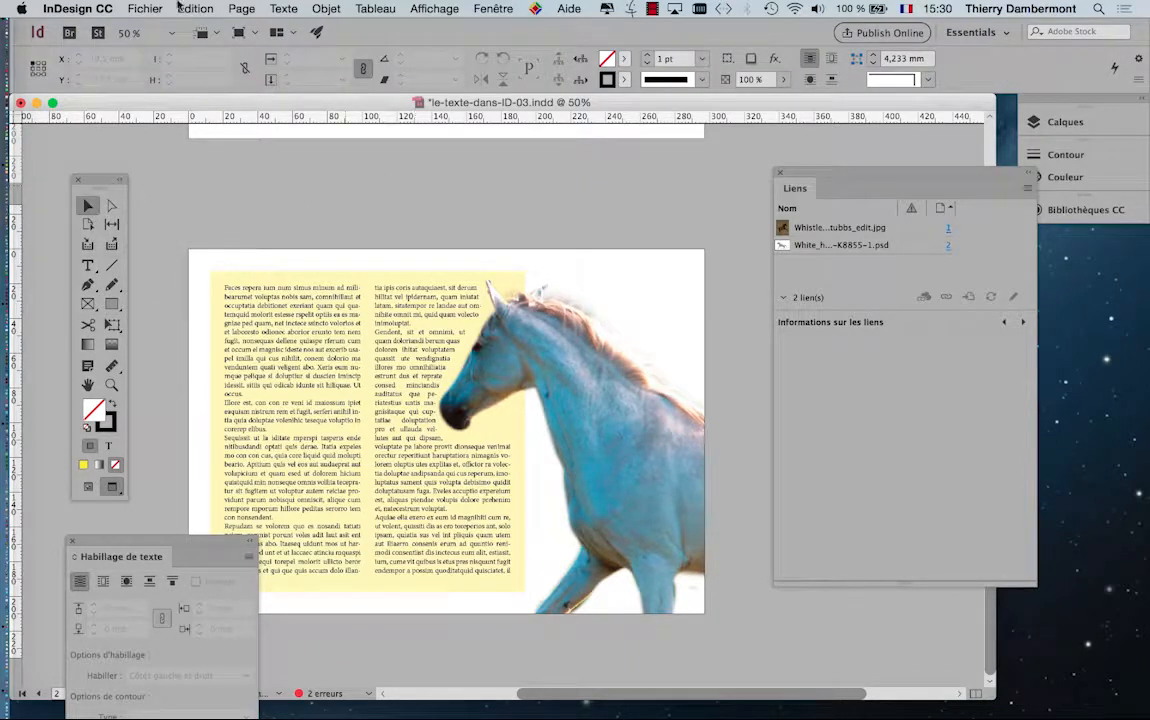
click(145, 8)
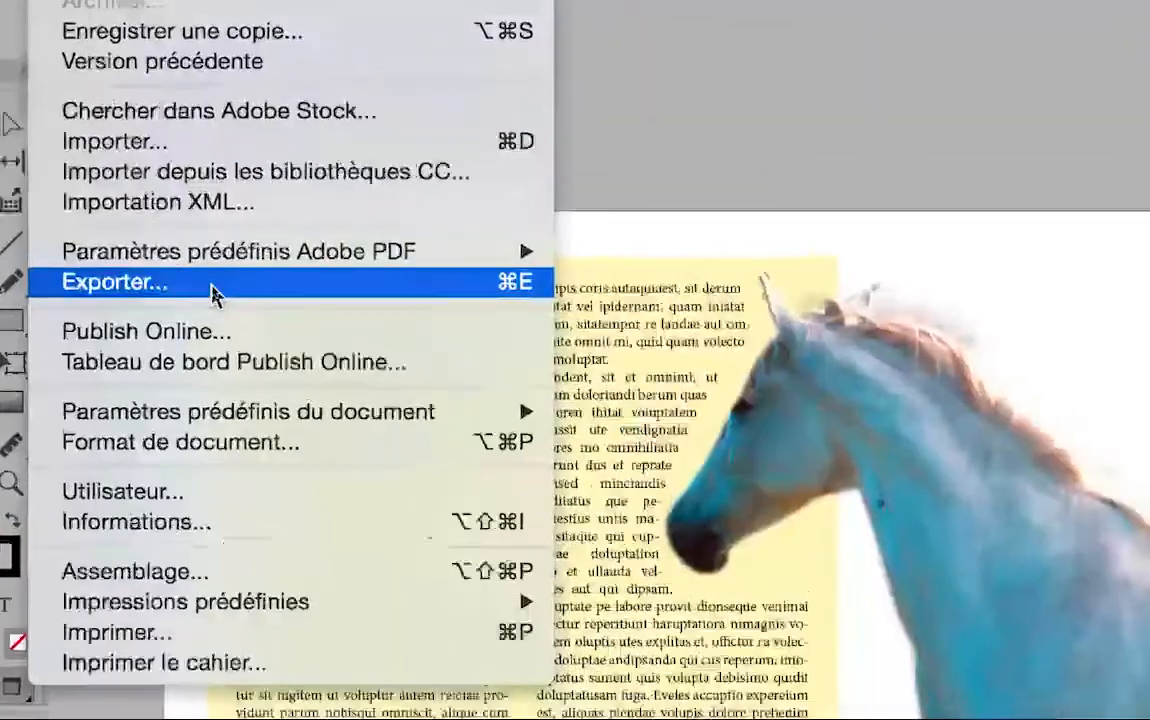
click(212, 286)
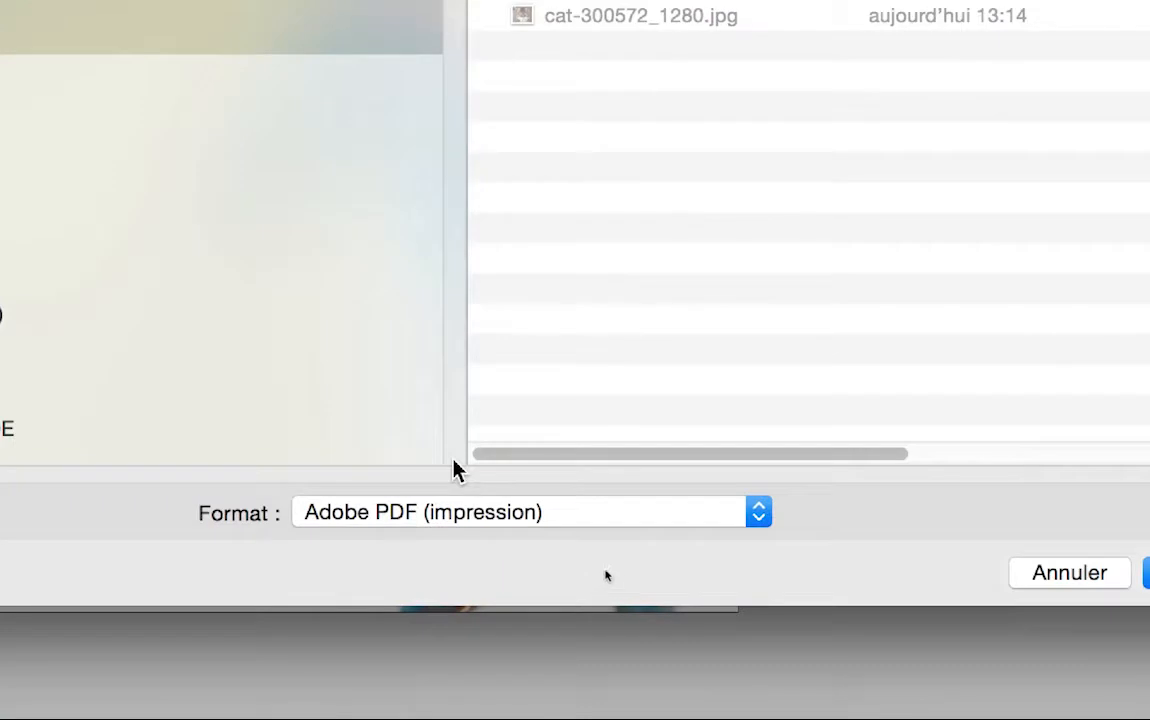
click(565, 515)
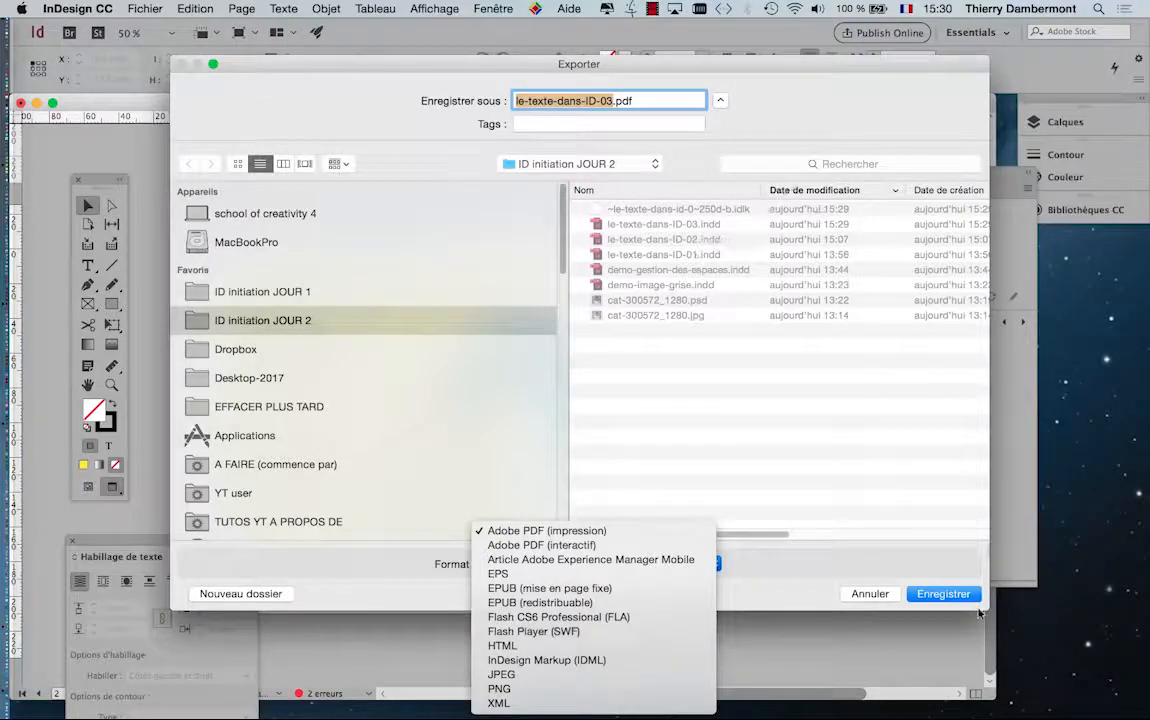
click(885, 550)
drag(988, 608, 952, 425)
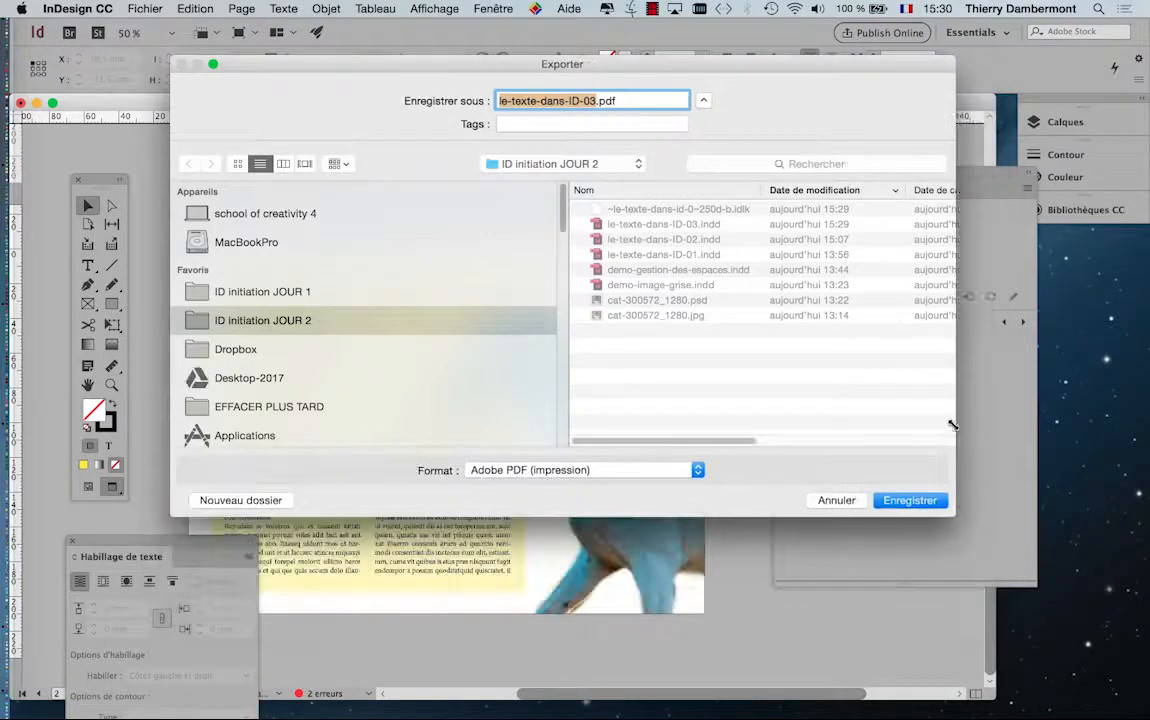
click(561, 470)
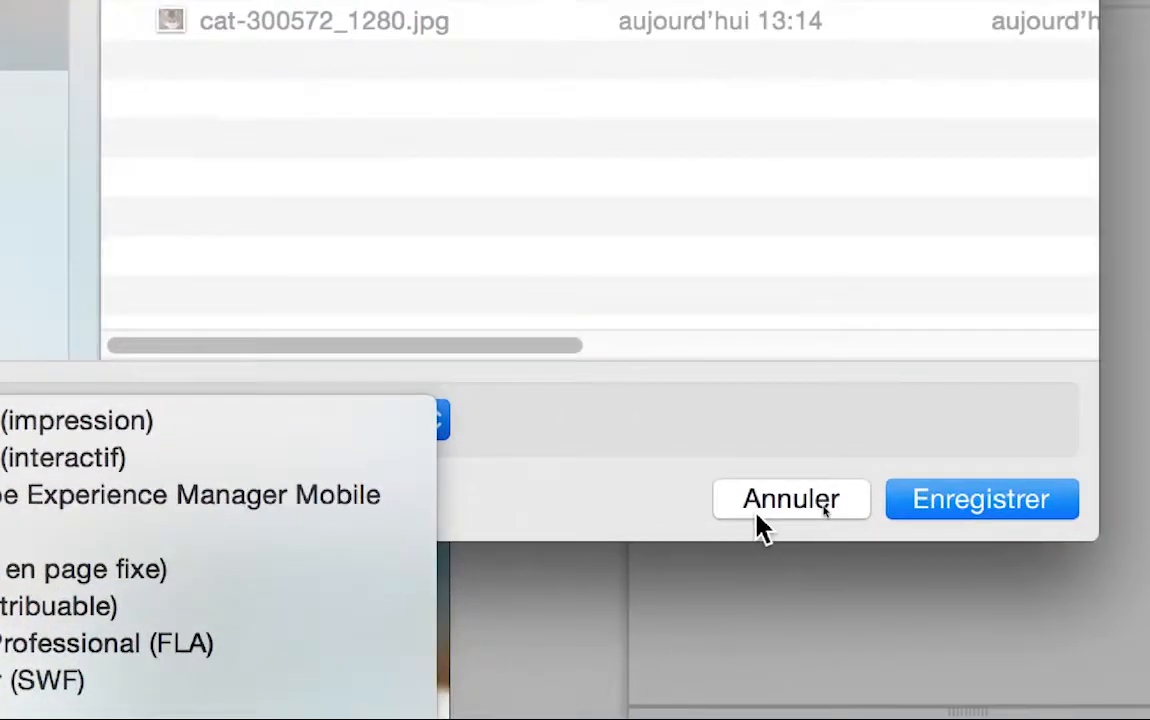
click(757, 514)
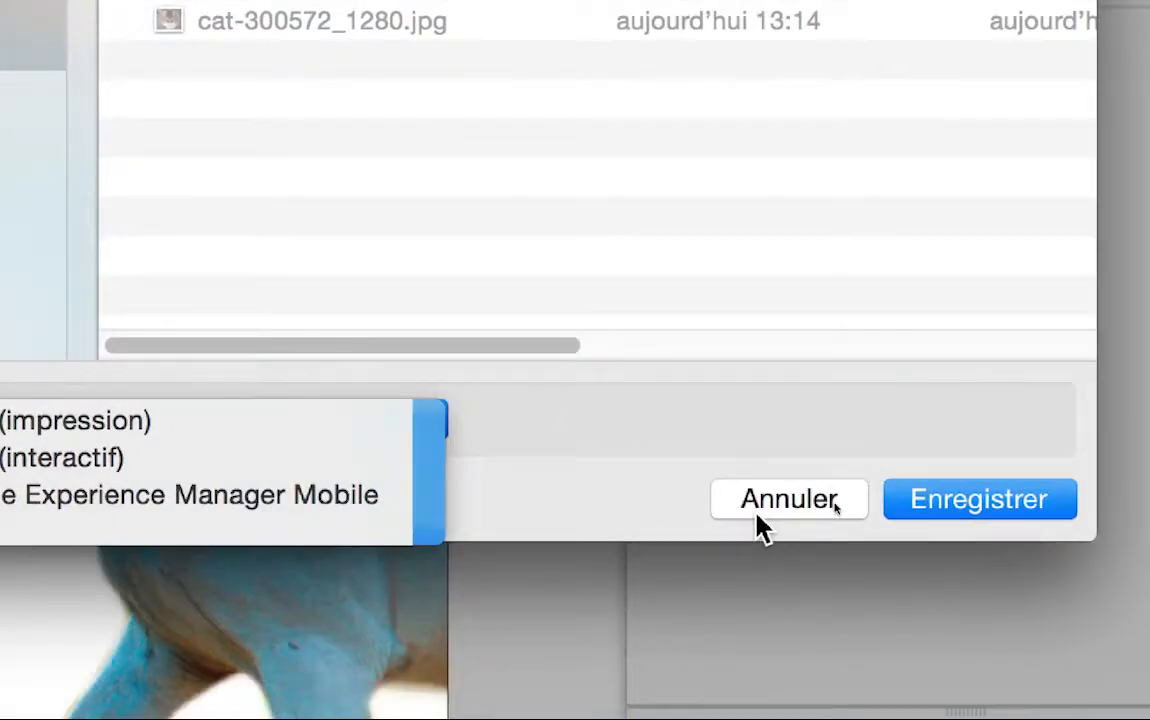
click(757, 516)
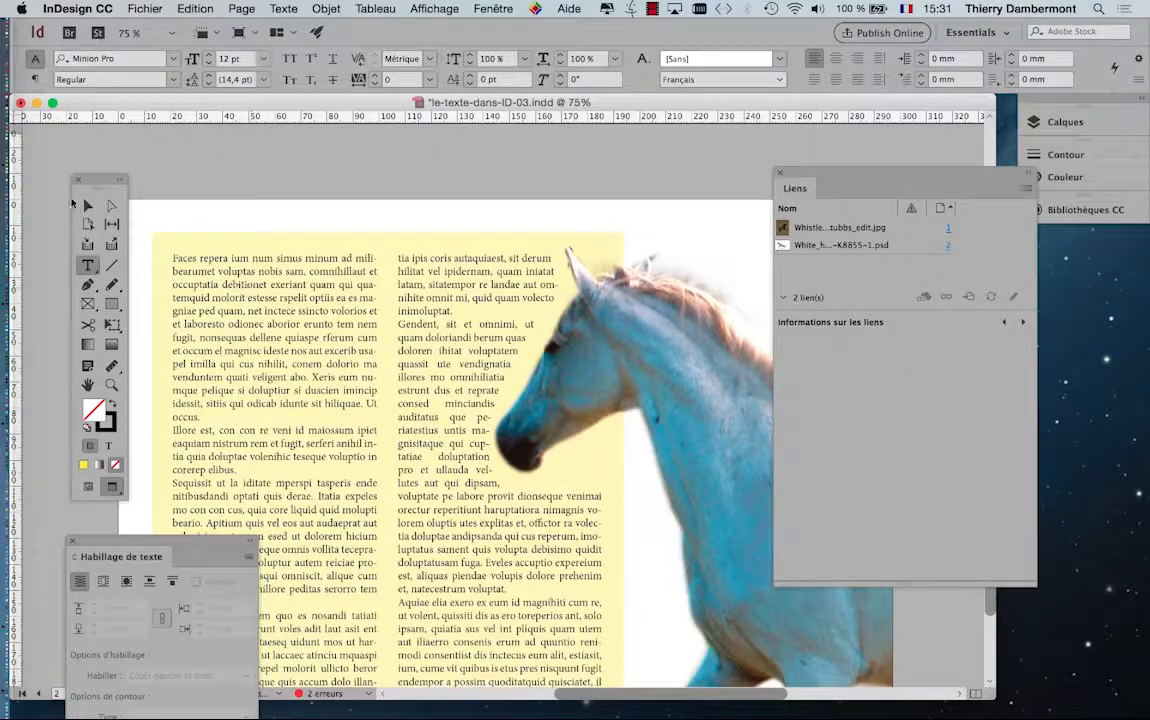
- Place the text cursor in the yellow text frame on page 2, inside the second column's line "quam doloriandi berum quas"
click(87, 205)
click(87, 265)
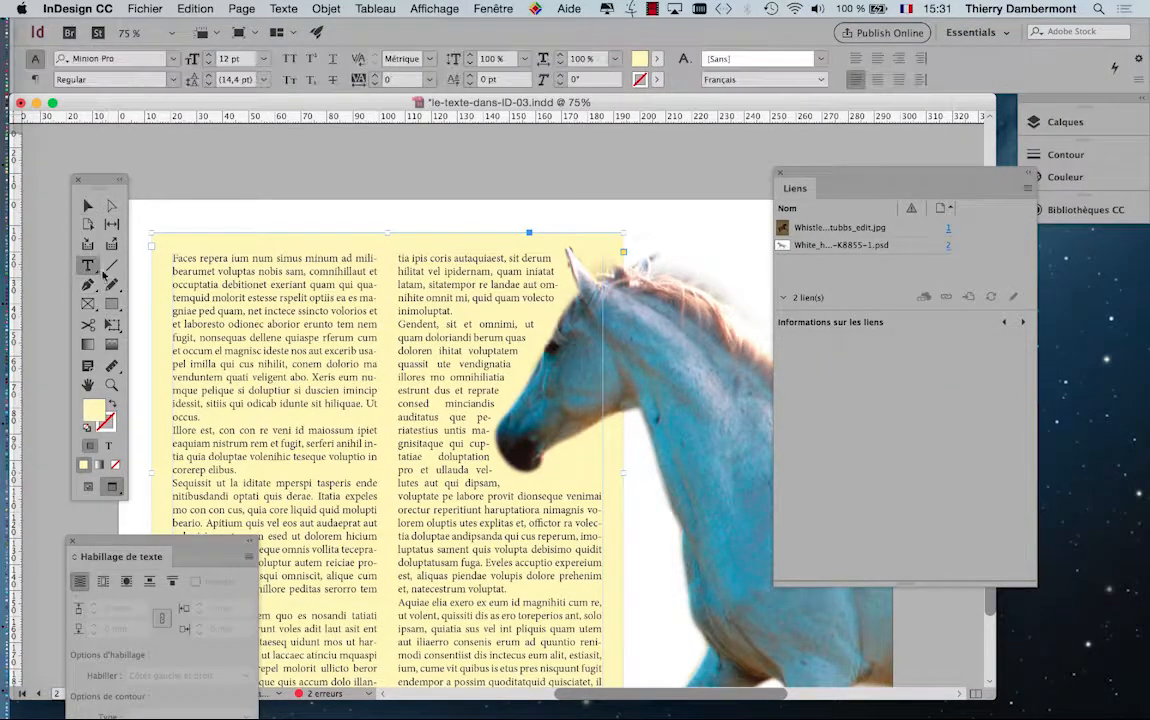
click(270, 298)
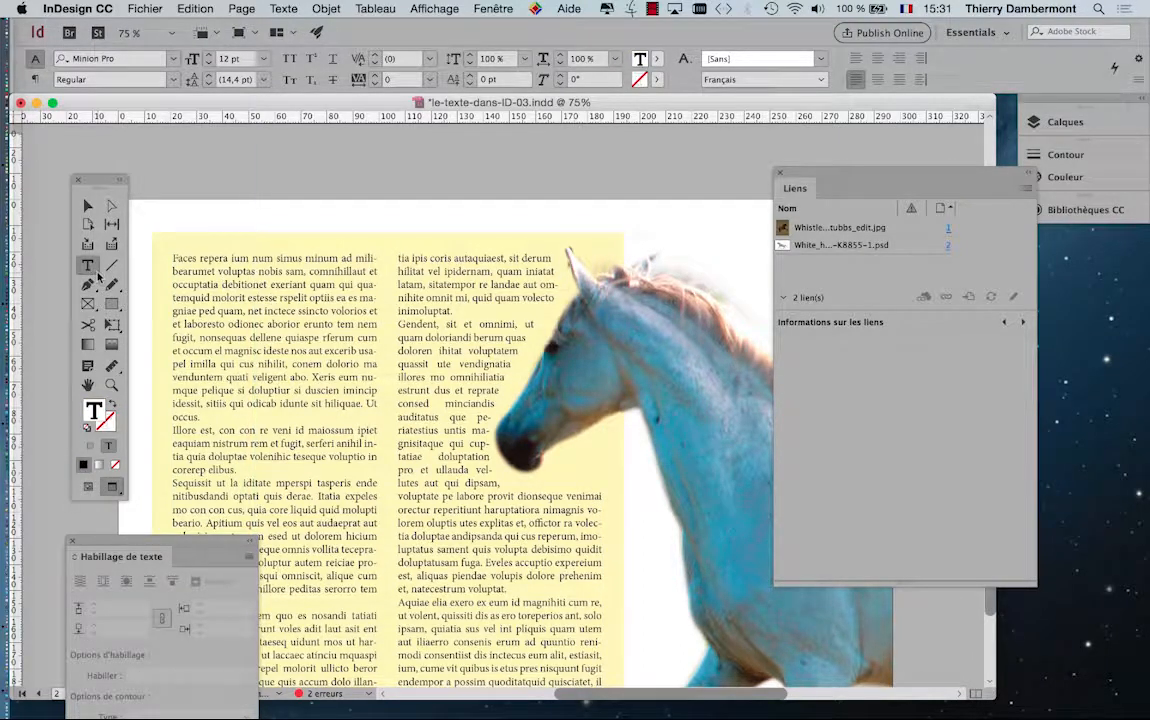
click(269, 309)
click(470, 337)
- Export the story's text in RTF format as le-texte-dans-ID-03.rtf to the ID initiation JOUR 2 folder
click(145, 8)
click(215, 288)
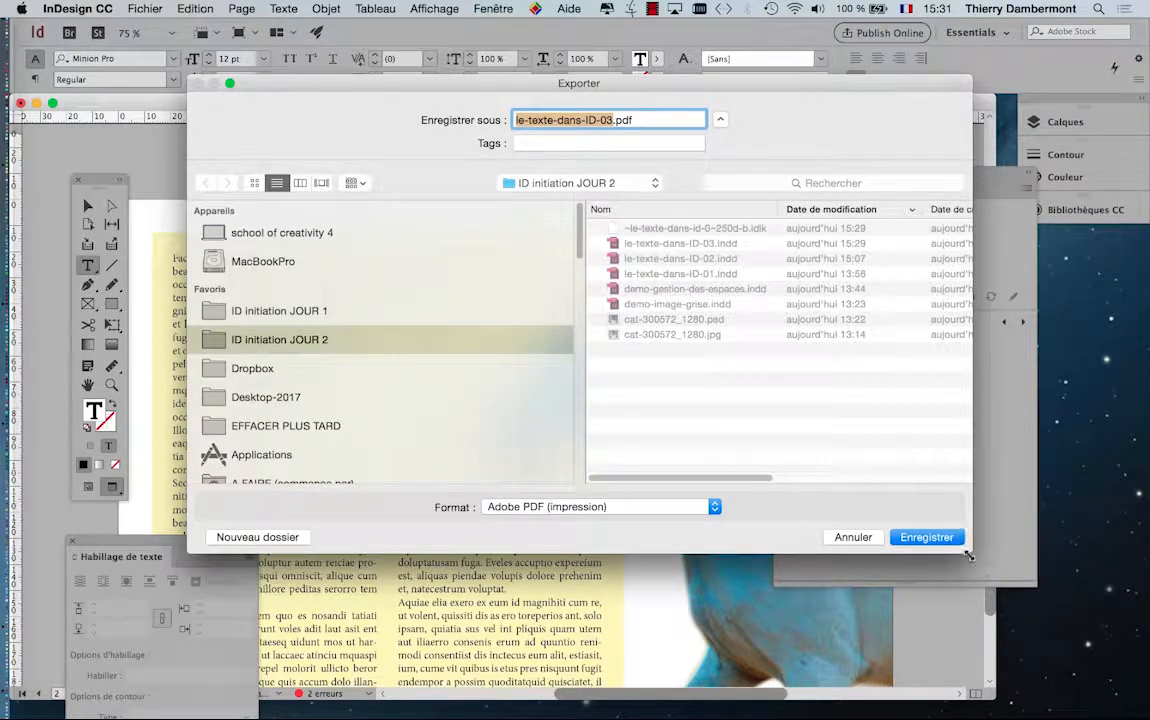
drag(968, 555, 985, 538)
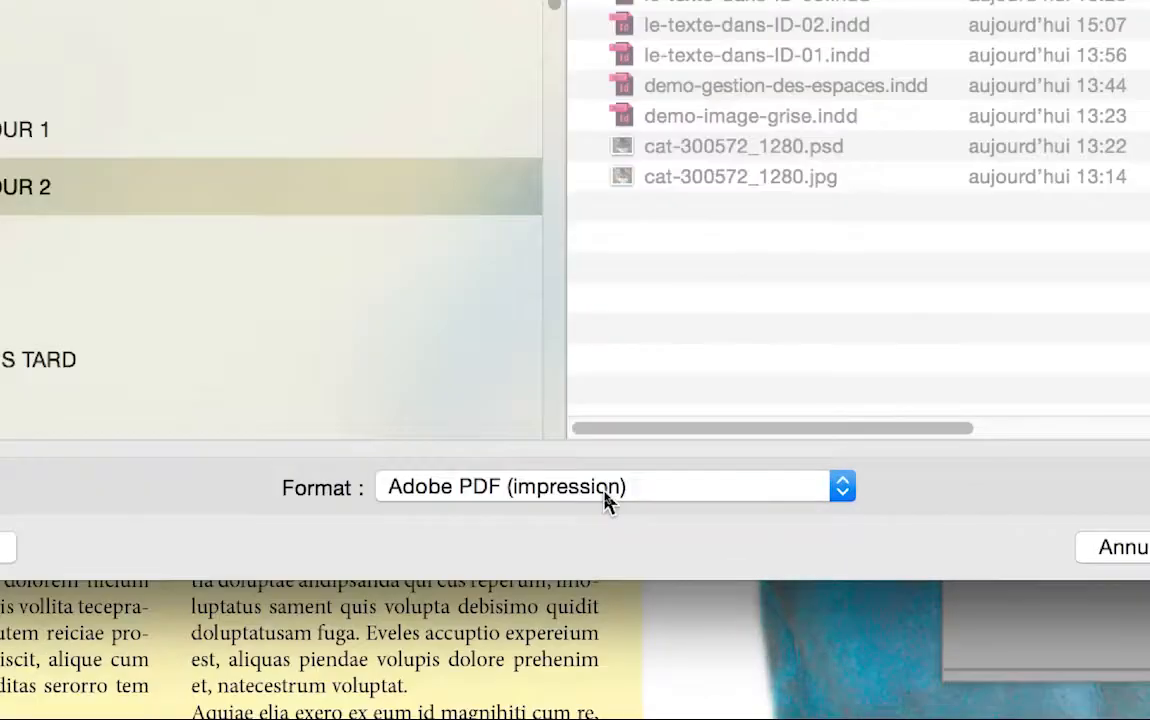
click(605, 492)
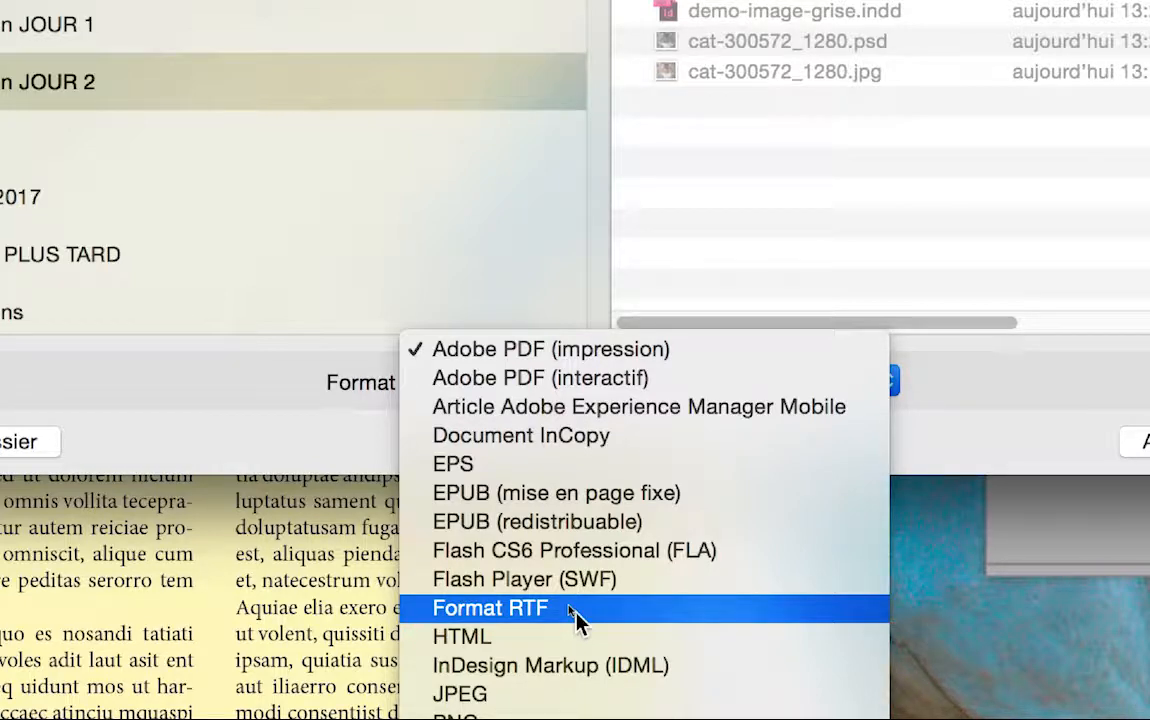
click(578, 620)
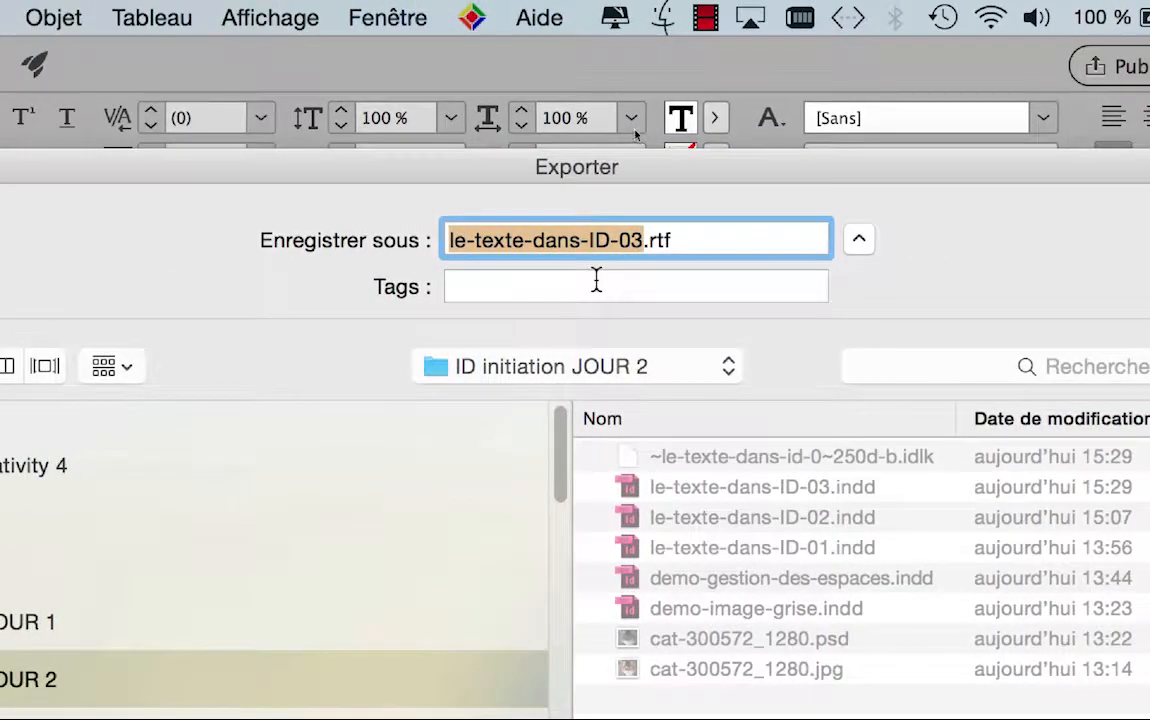
drag(676, 245, 645, 250)
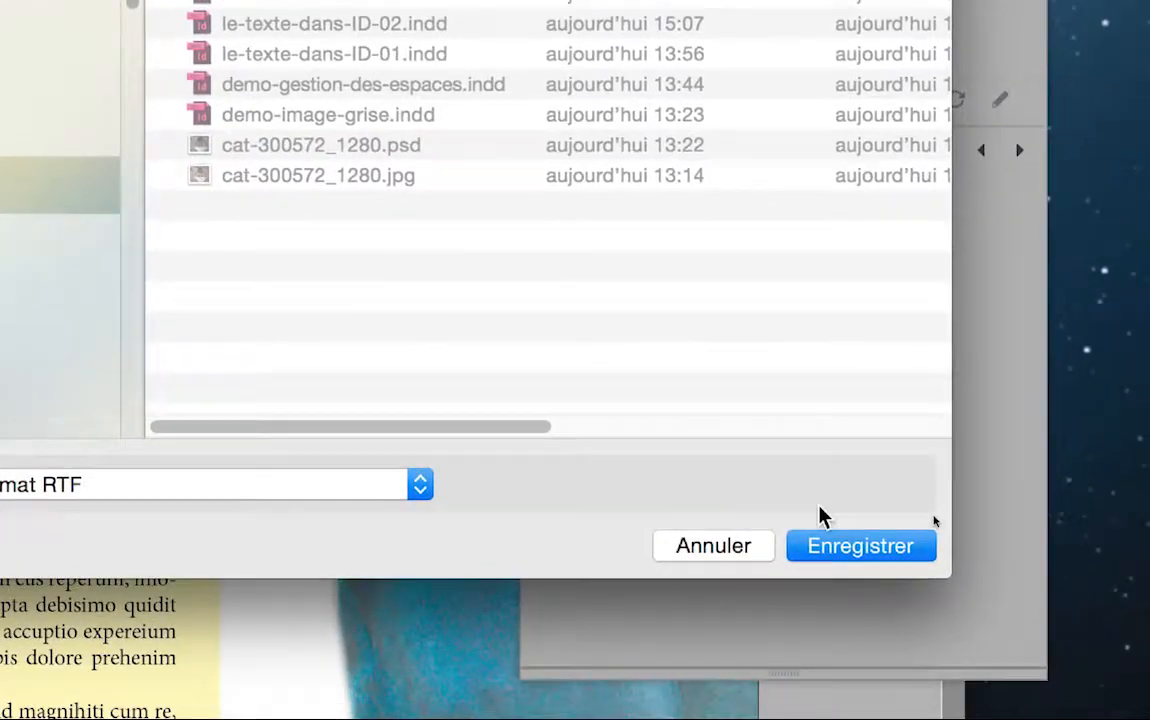
click(830, 545)
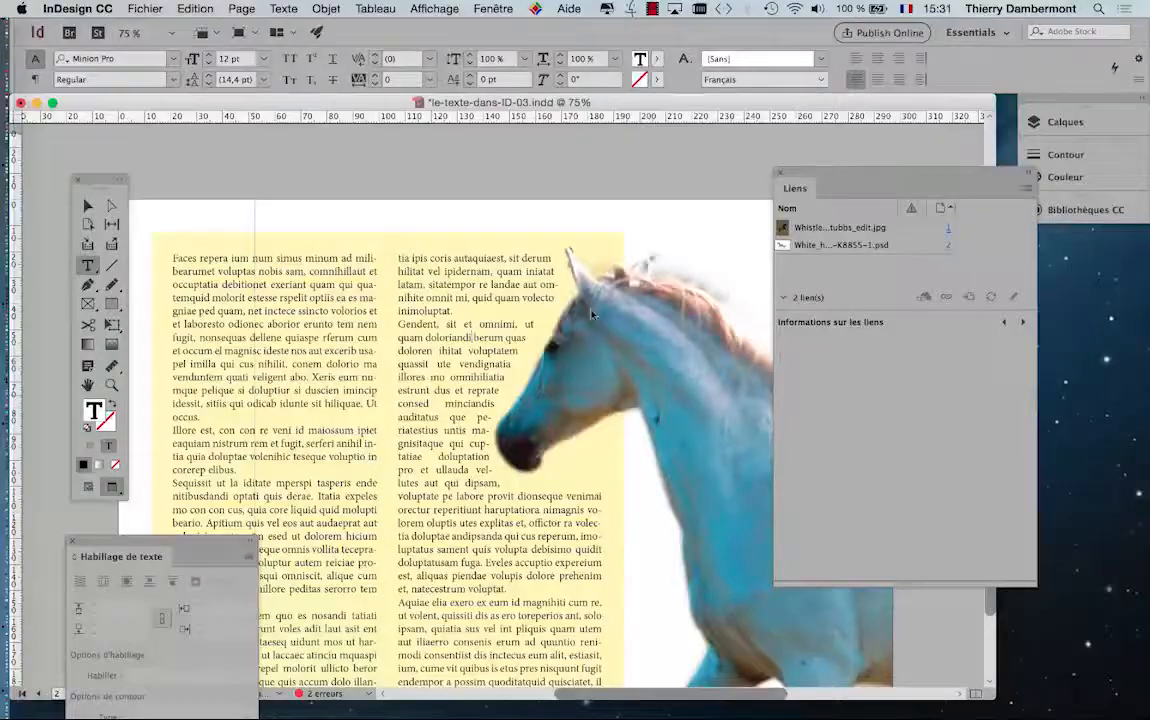
- Switch to Finder and open the ID initiation JOUR 2 folder that holds the exported RTF file
key(super+Tab)
click(111, 8)
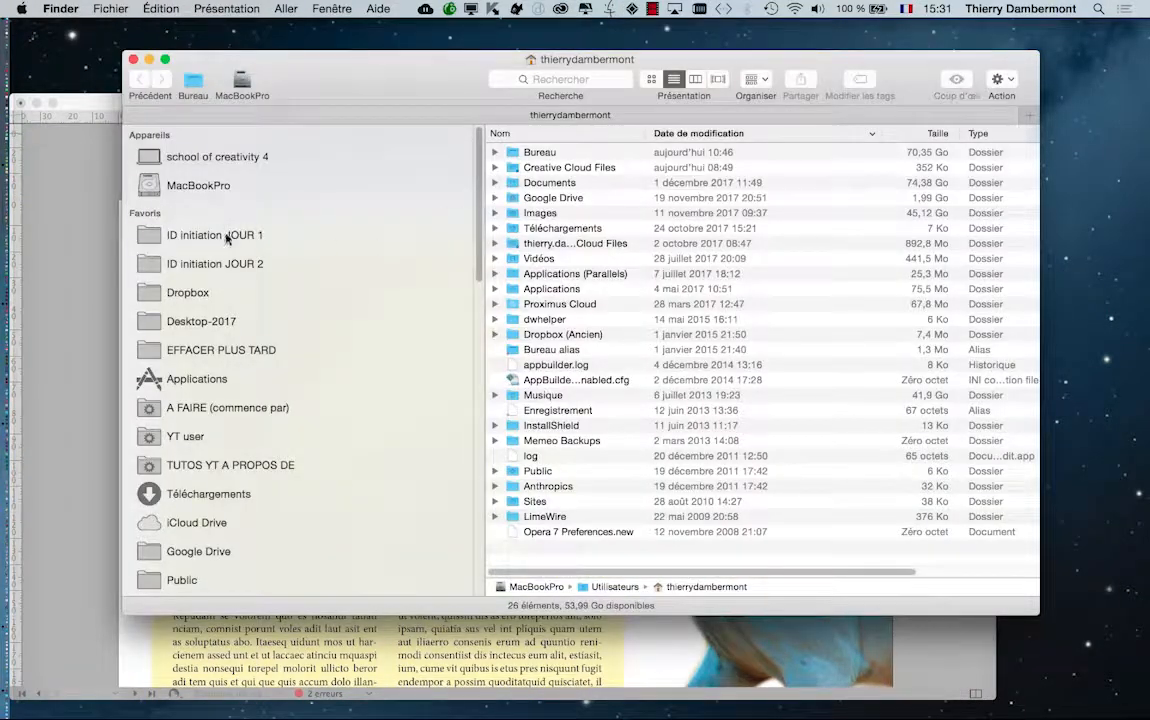
click(305, 264)
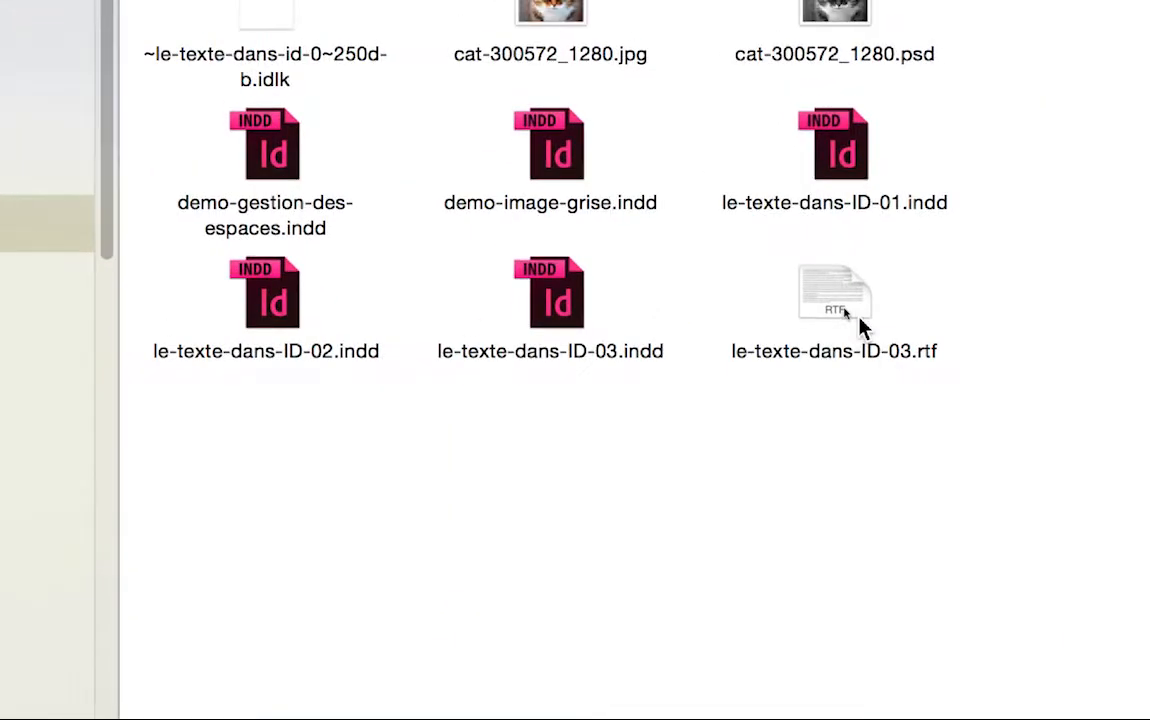
- Open le-texte-dans-ID-03.rtf in Microsoft Word (15.32) and show the document at 100% zoom
click(844, 310)
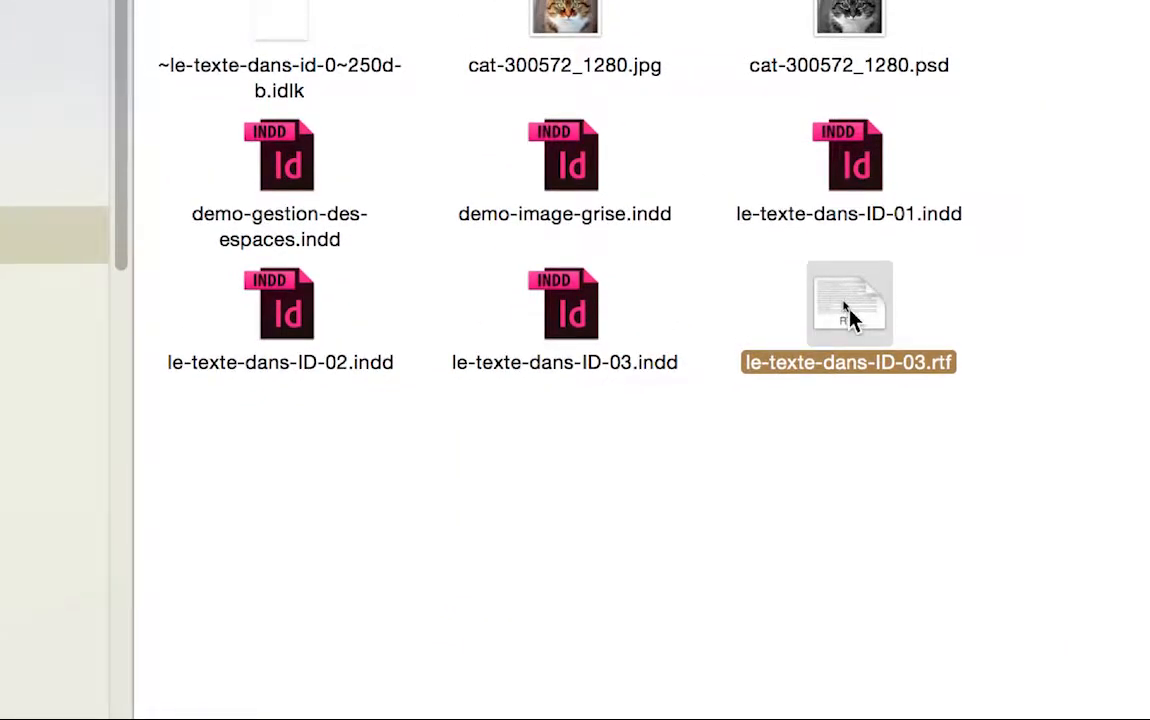
right_click(848, 316)
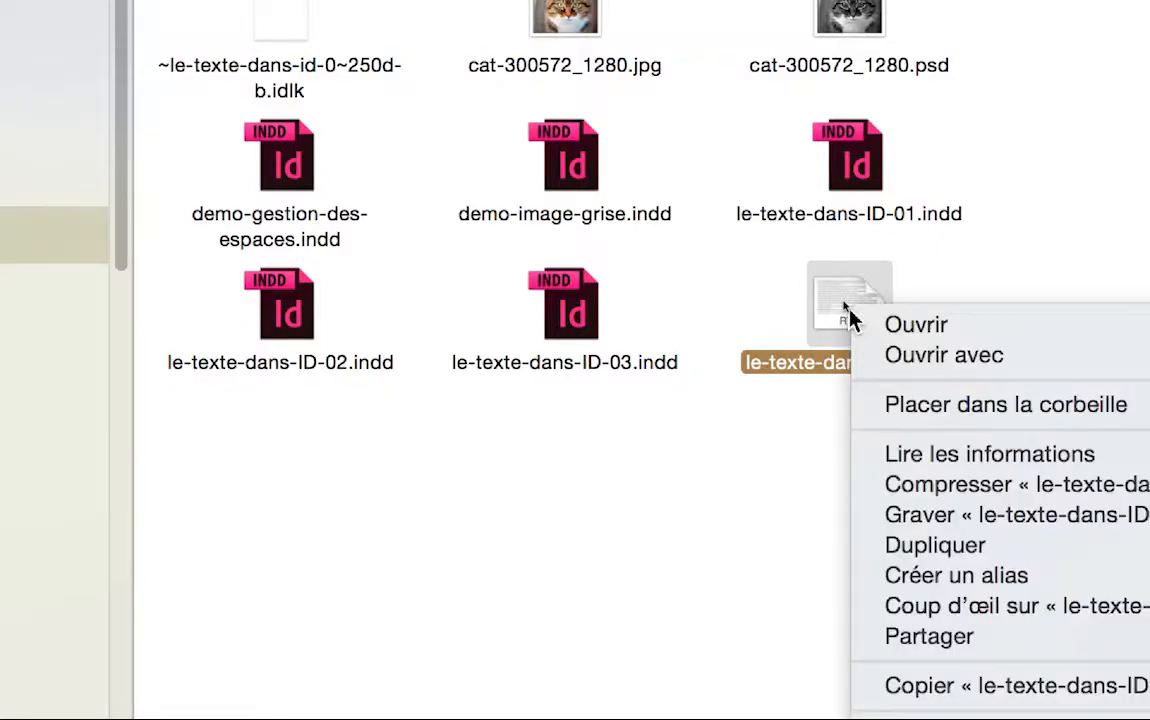
mouse_move(968, 362)
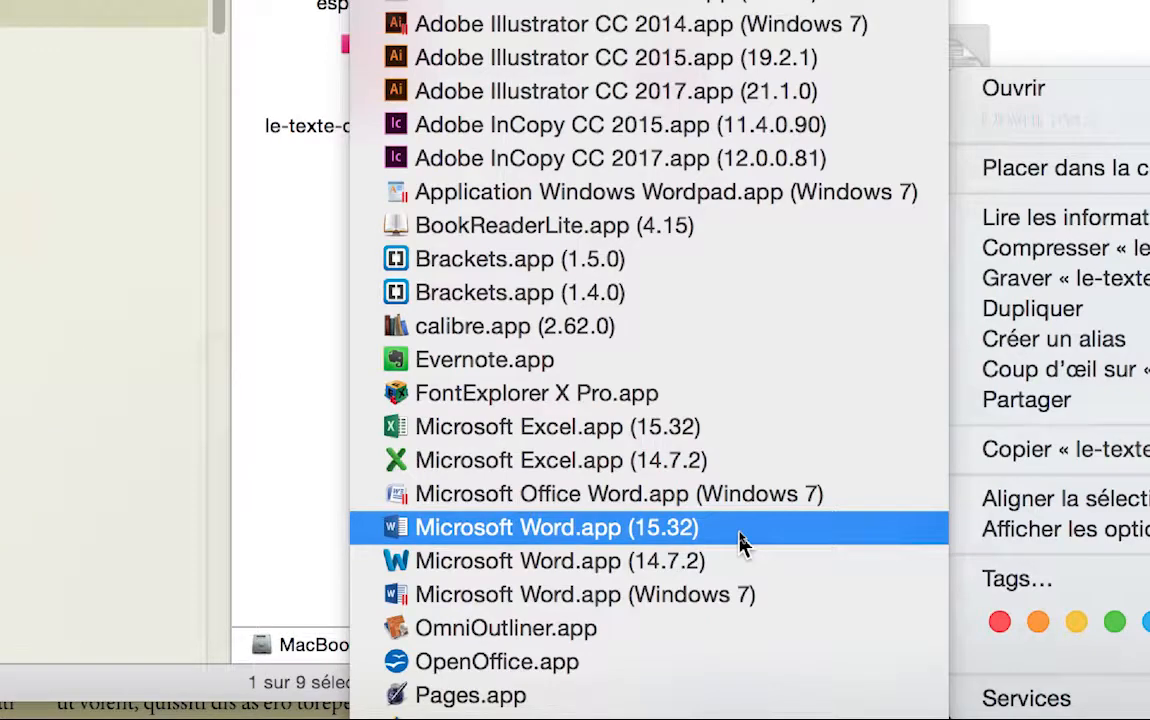
click(741, 541)
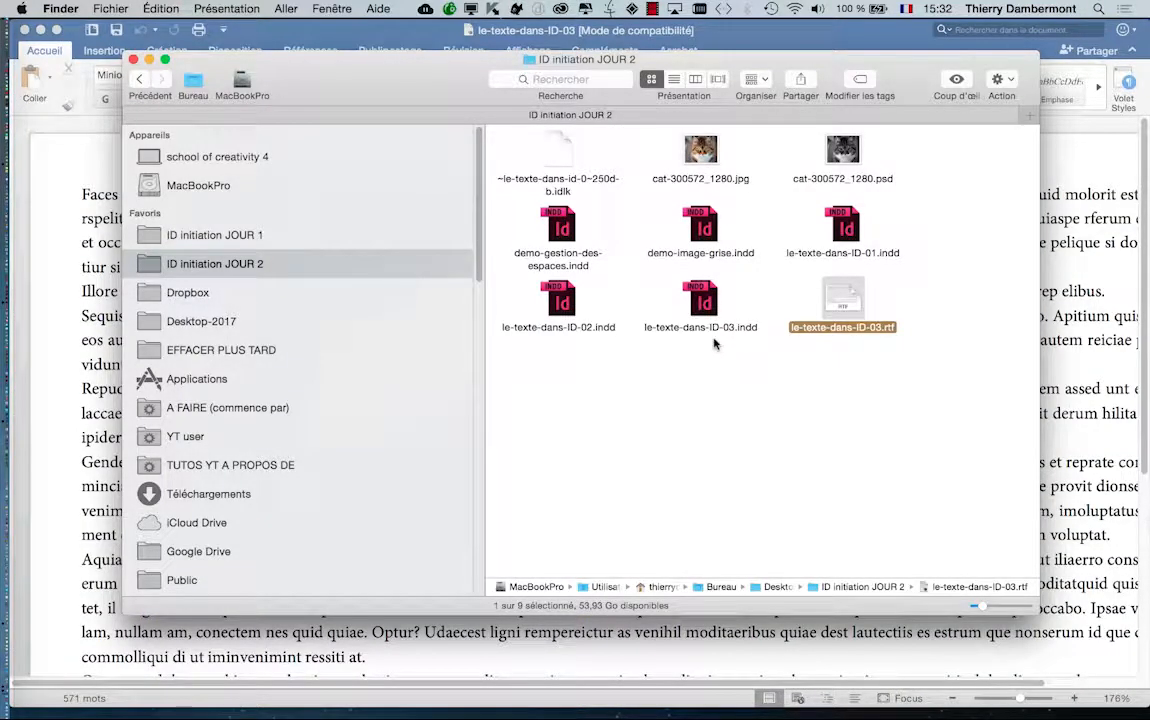
click(84, 313)
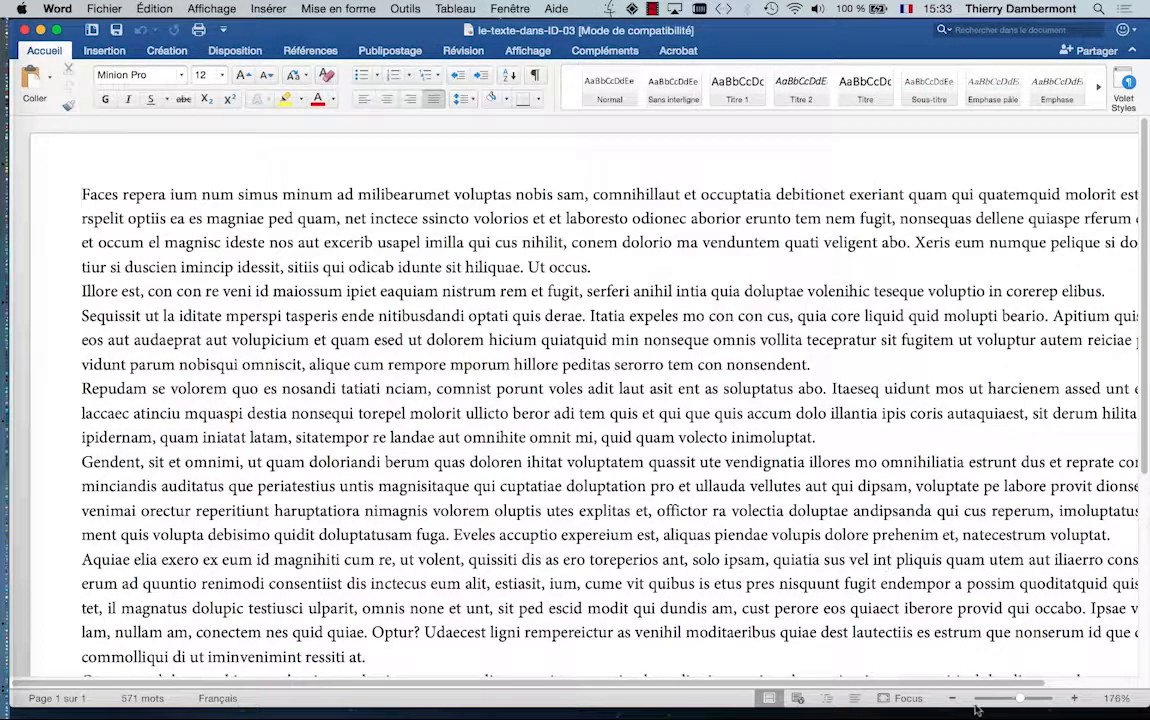
drag(1002, 700, 1013, 700)
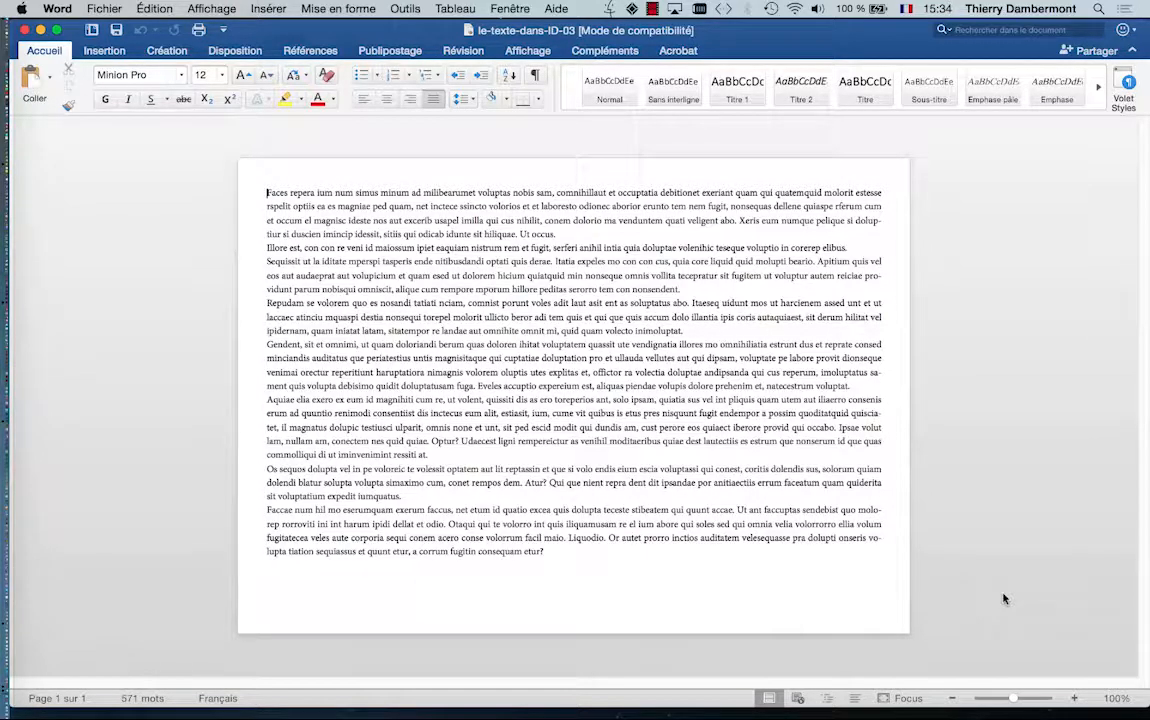
- Switch back to InDesign, put the text cursor in the second column, check the export format offered, and cancel the export
key(super+Tab)
key(super+Tab)
key(super+Tab)
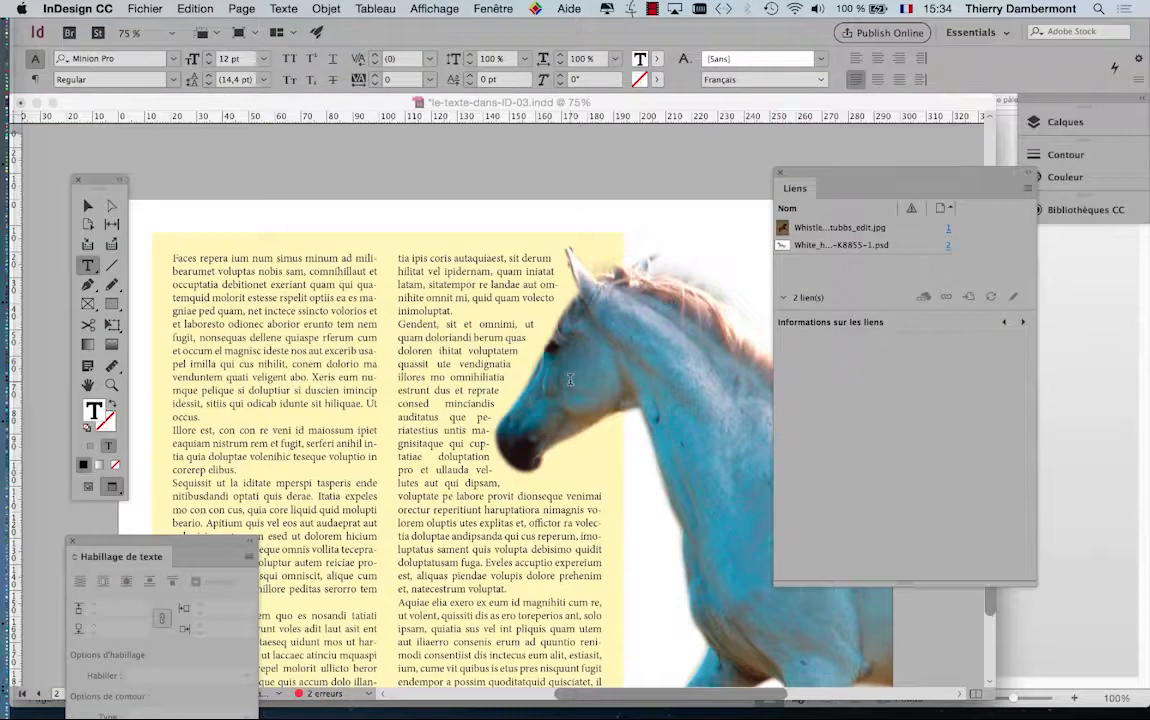
click(472, 338)
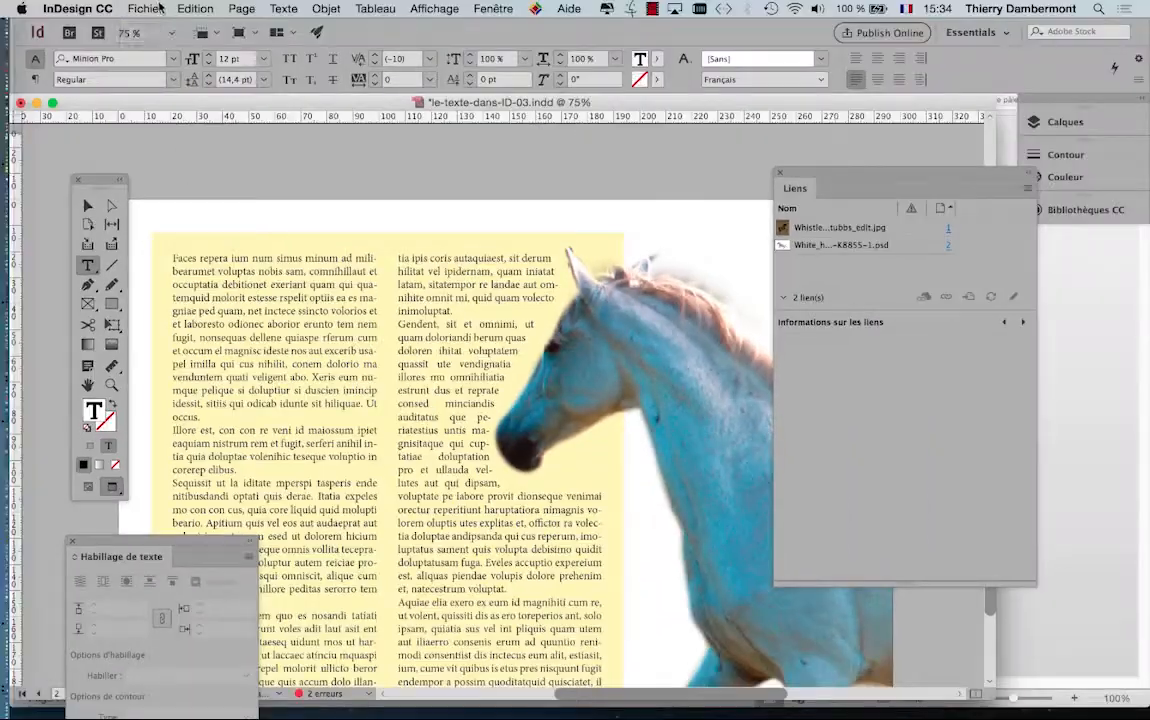
click(145, 8)
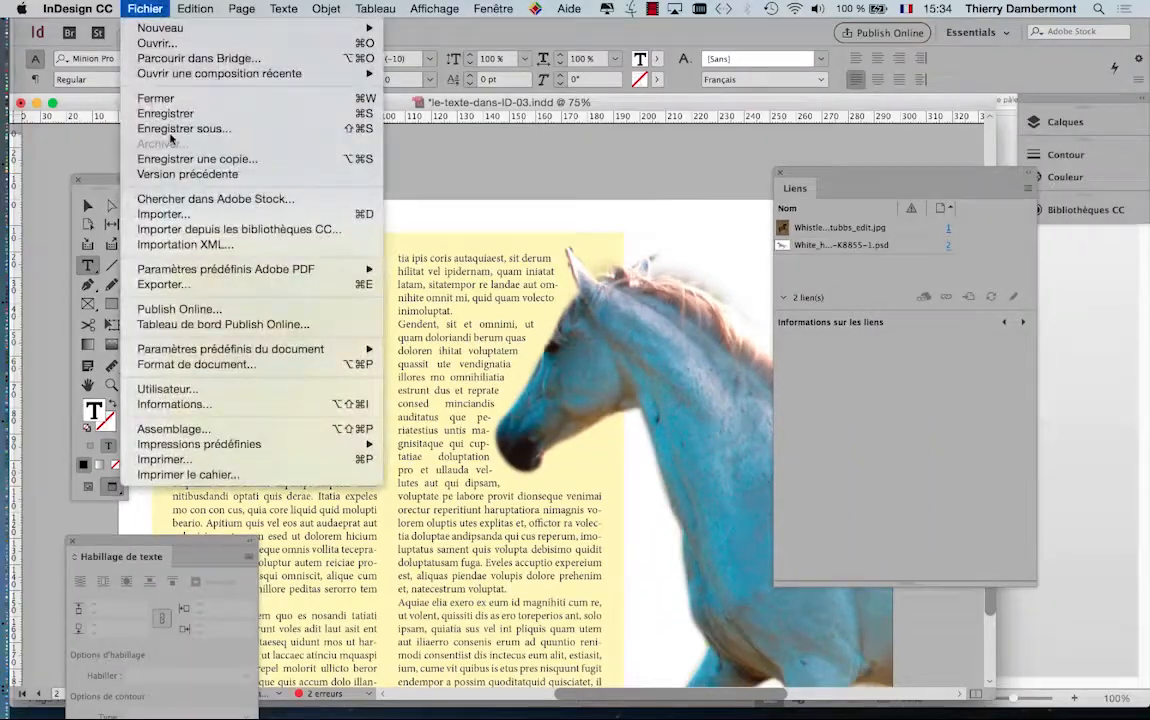
click(195, 284)
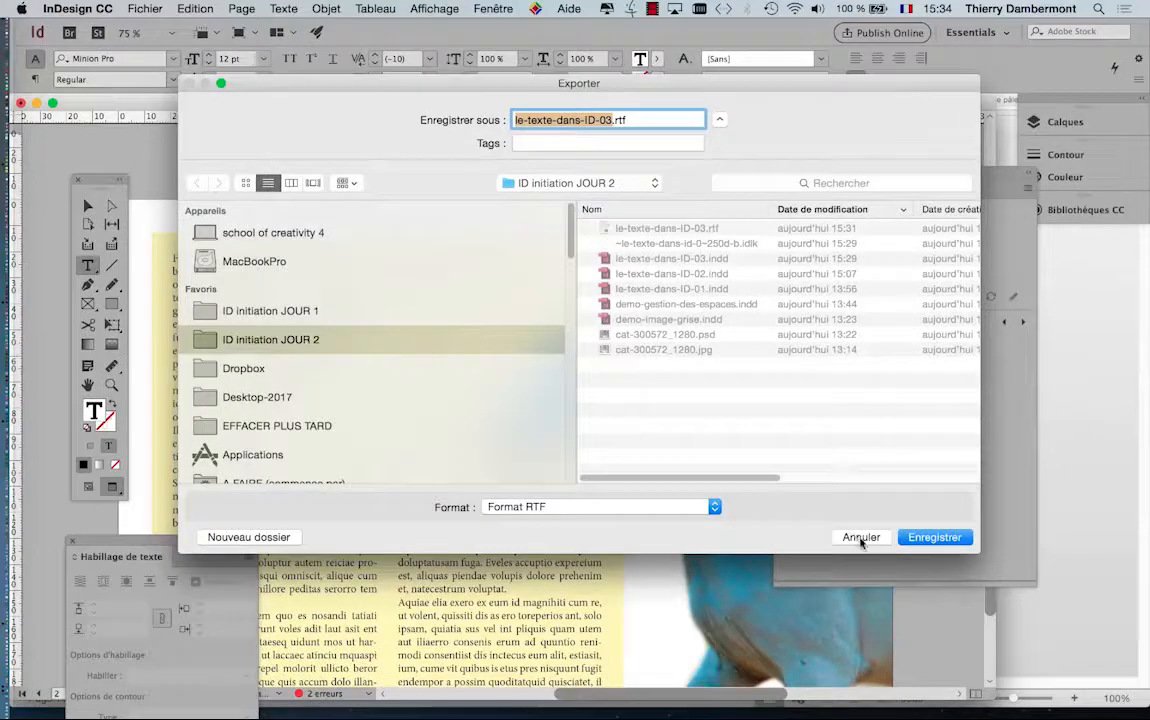
click(862, 536)
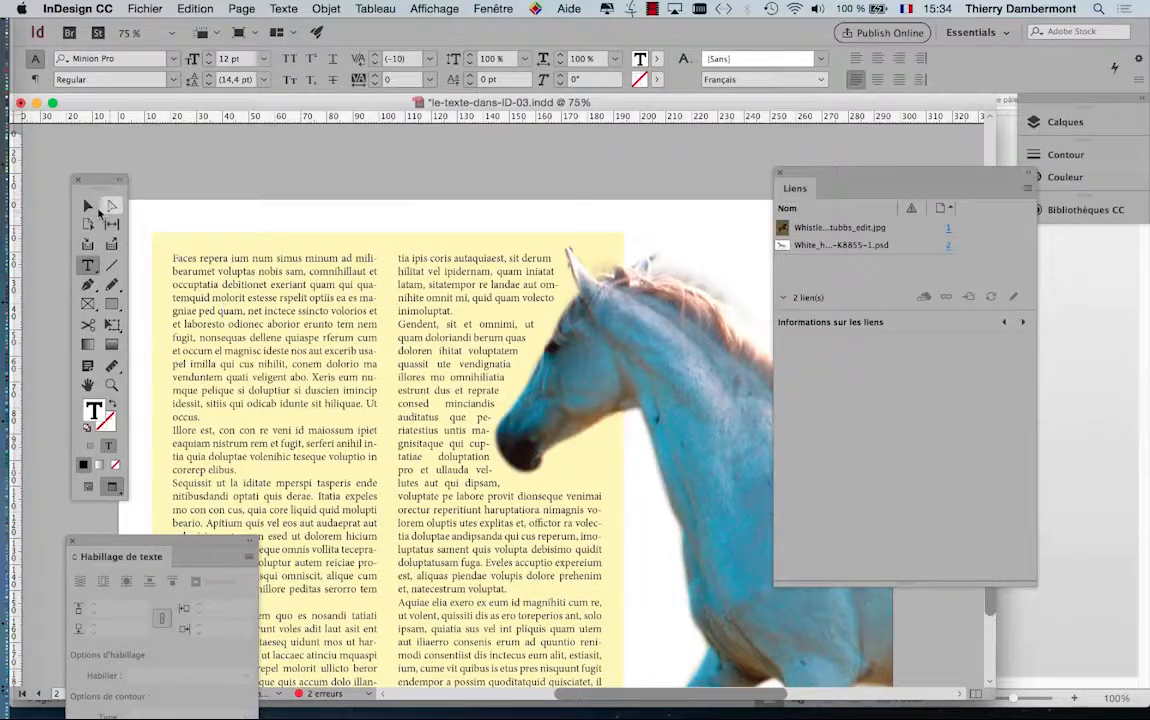
- Shift the Links panel clear of page 2 and move the horse image to X 62 mm, Y -62 mm
click(88, 205)
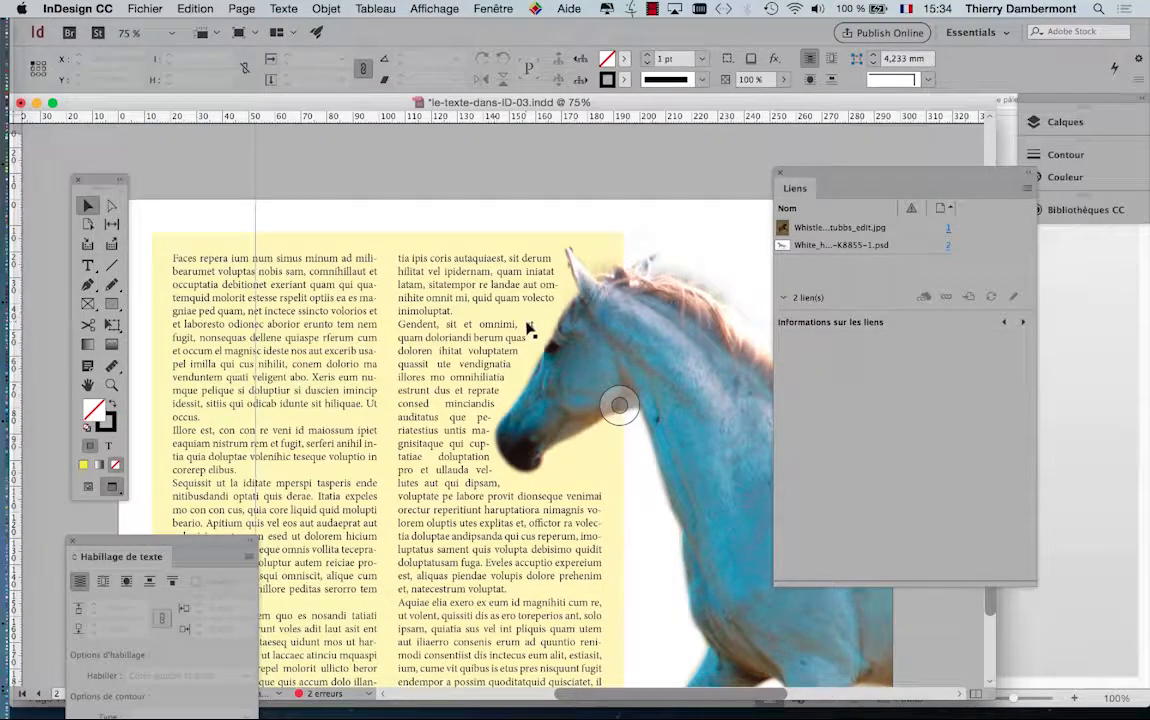
key(super+minus)
drag(797, 177, 903, 206)
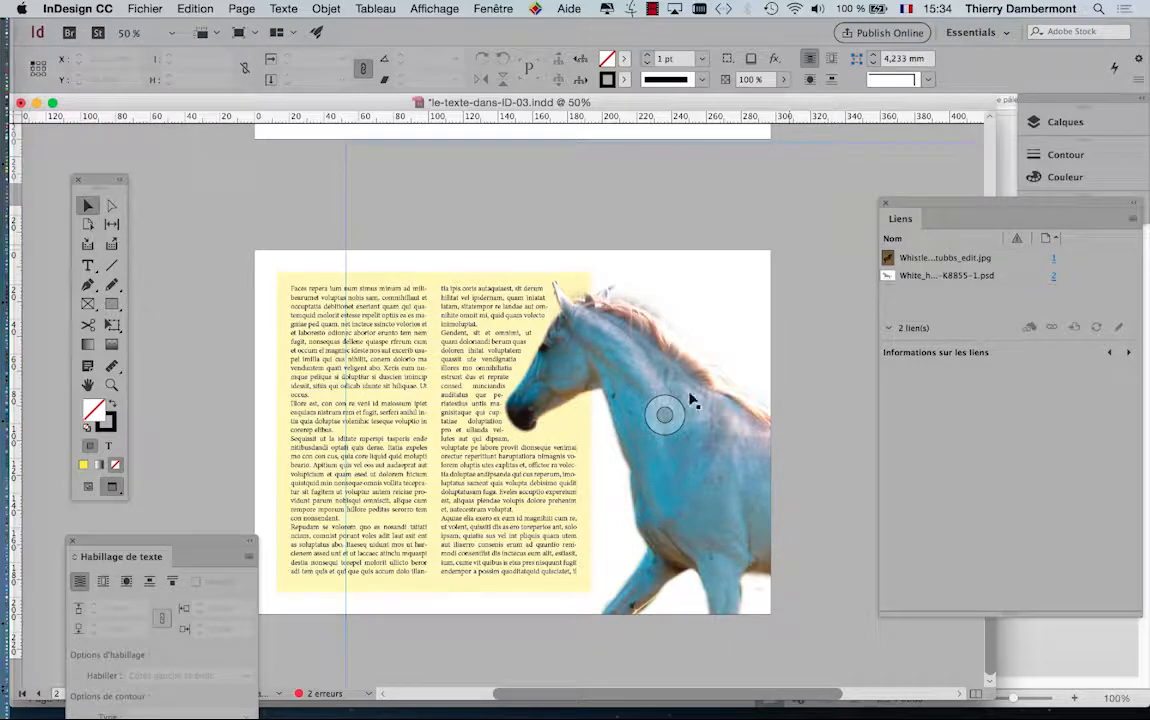
click(610, 357)
drag(610, 354, 611, 354)
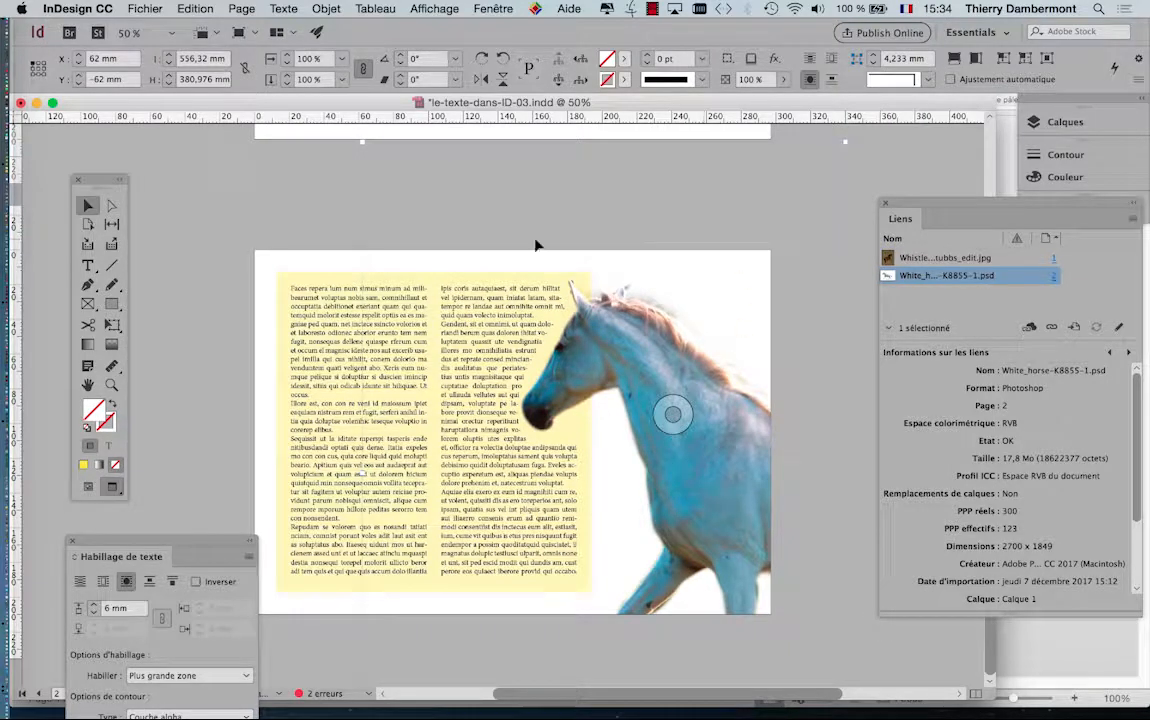
- Save the document, deselect everything, and start its Adobe PDF (impression) export as le-texte-dans-ID-03.pdf in the ID initiation JOUR 2 folder
key(super+s)
click(288, 232)
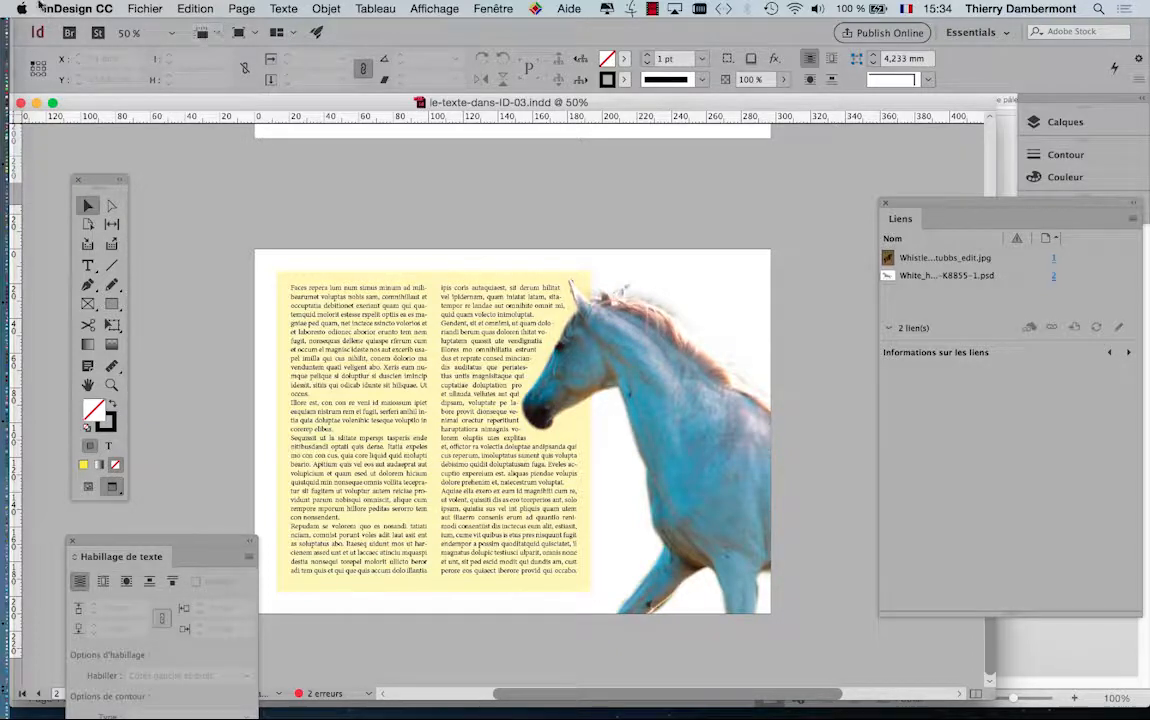
click(145, 8)
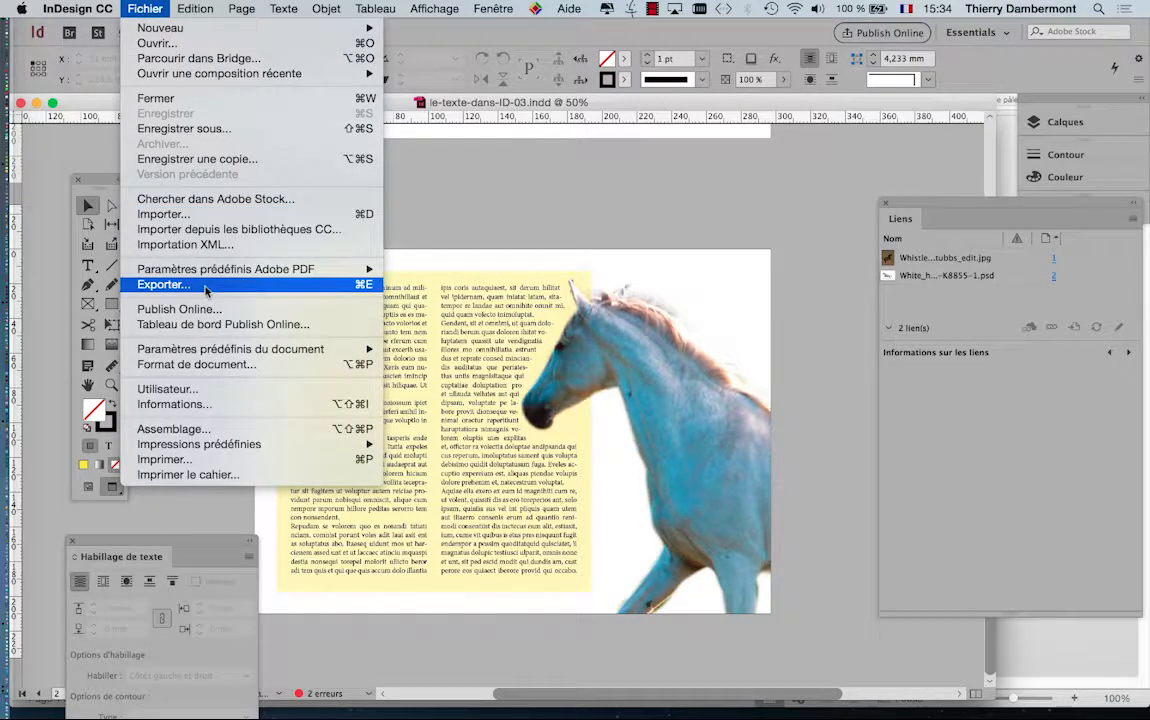
click(205, 286)
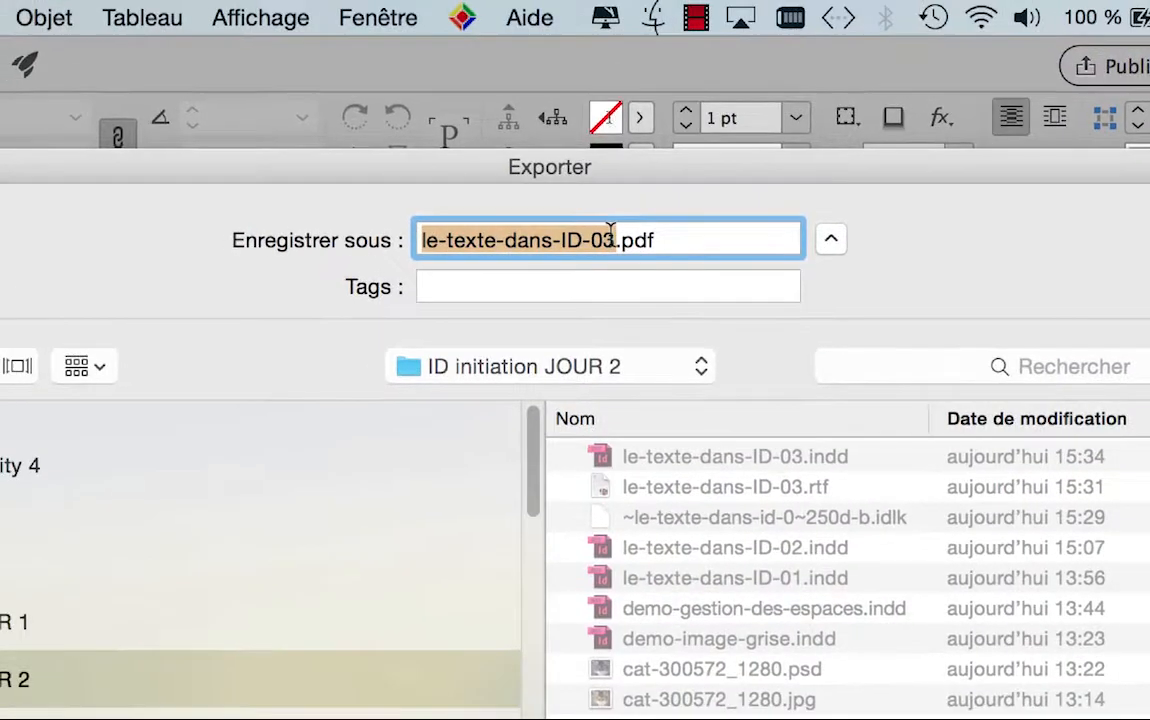
click(610, 236)
drag(612, 240, 398, 234)
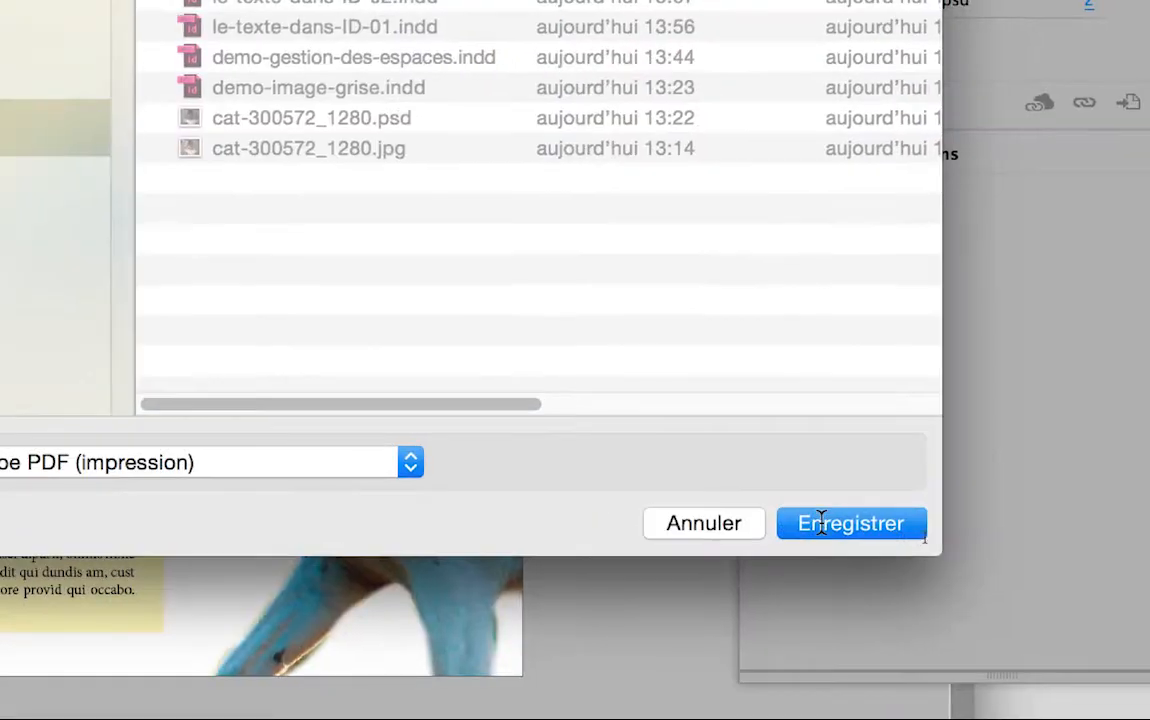
click(826, 521)
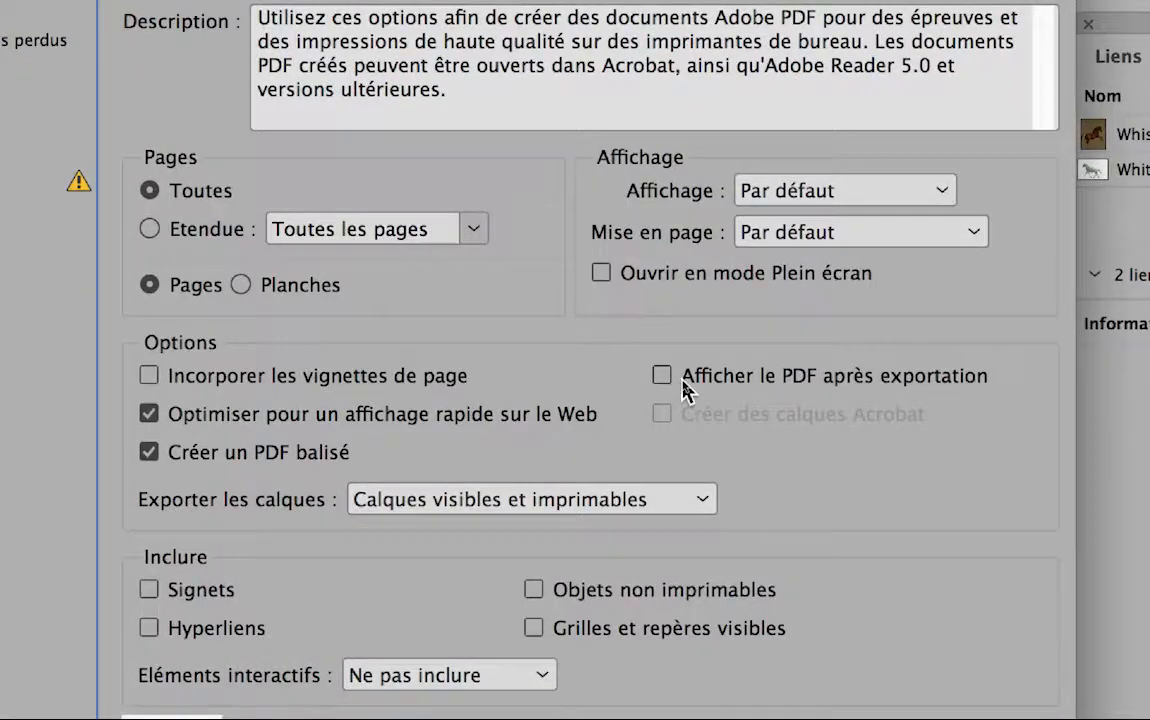
- Enable viewing the PDF after export and export all pages with the [Qualité supérieure] preset, accepting the overset text
click(690, 381)
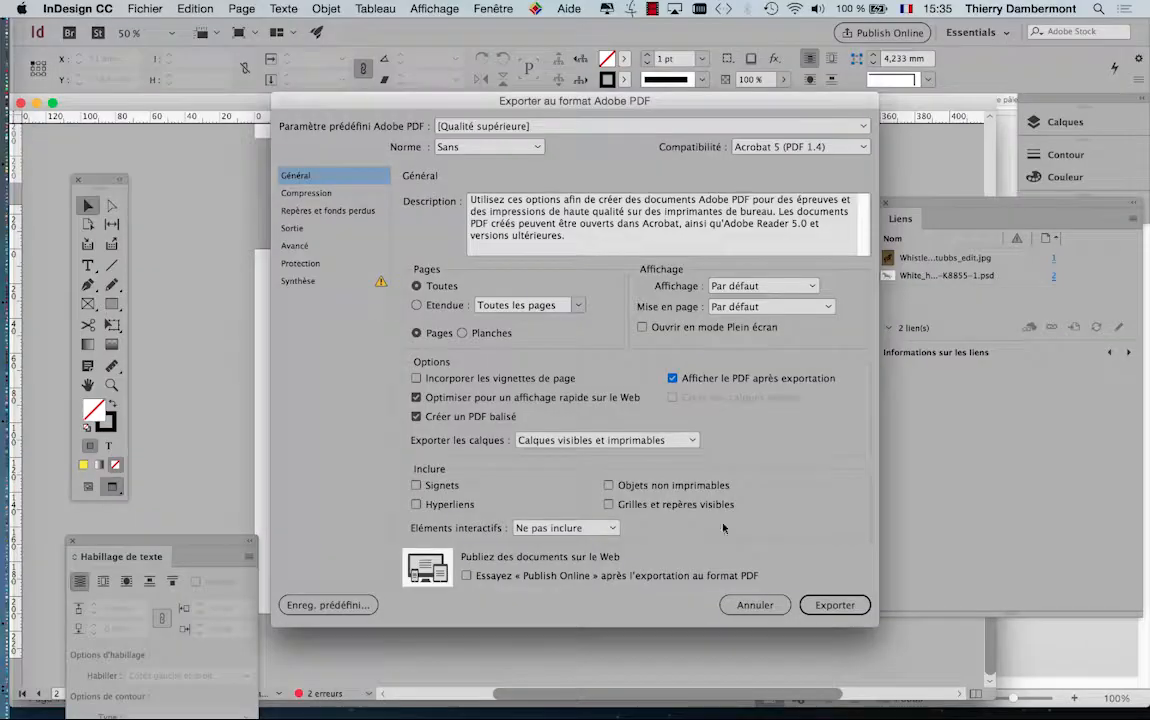
click(828, 605)
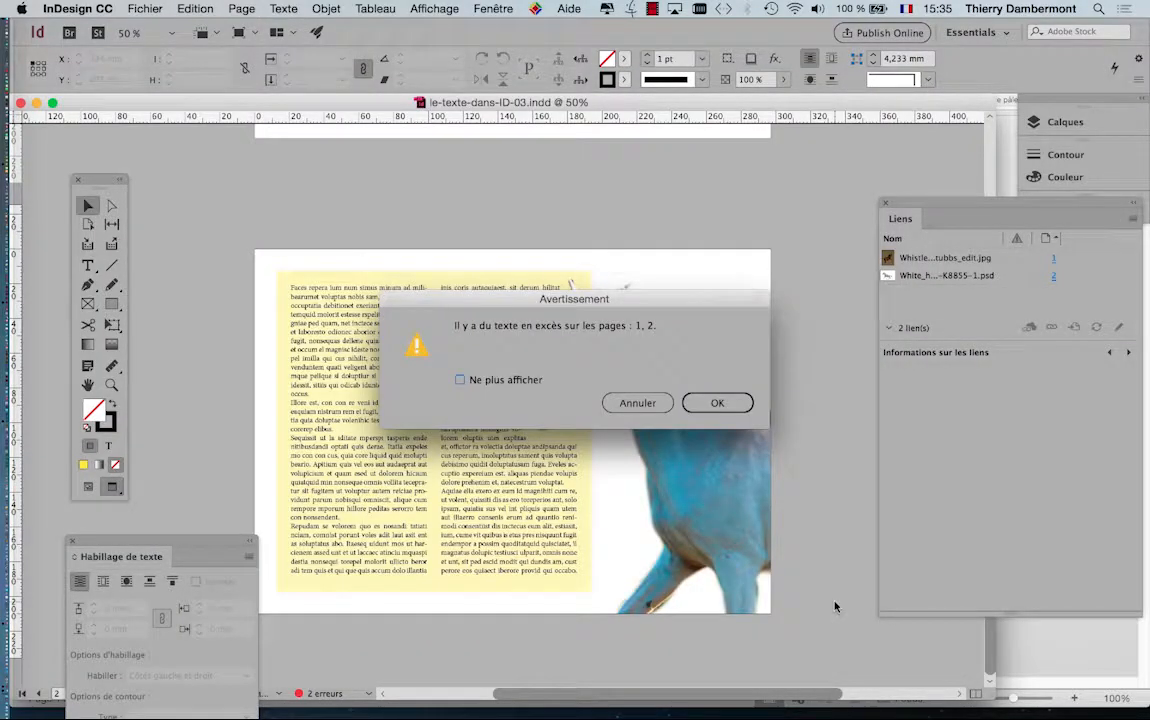
click(717, 402)
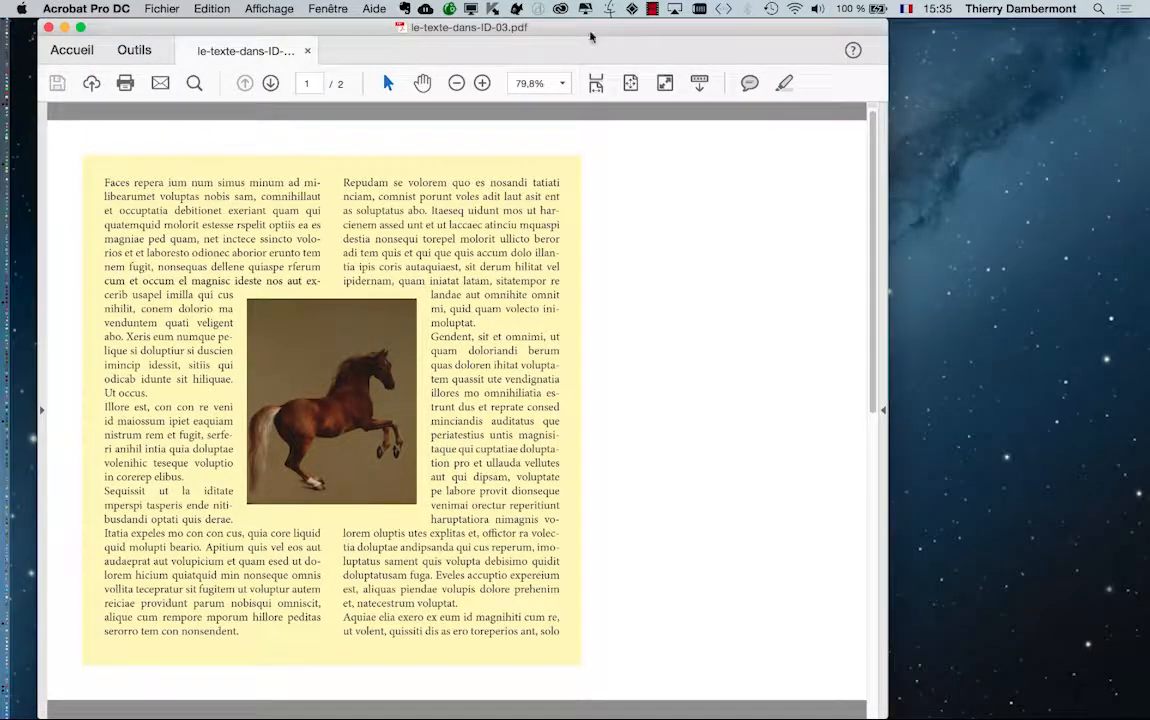
- Reposition the Acrobat window and display page 1 of the exported PDF at 50% zoom
drag(266, 29, 323, 21)
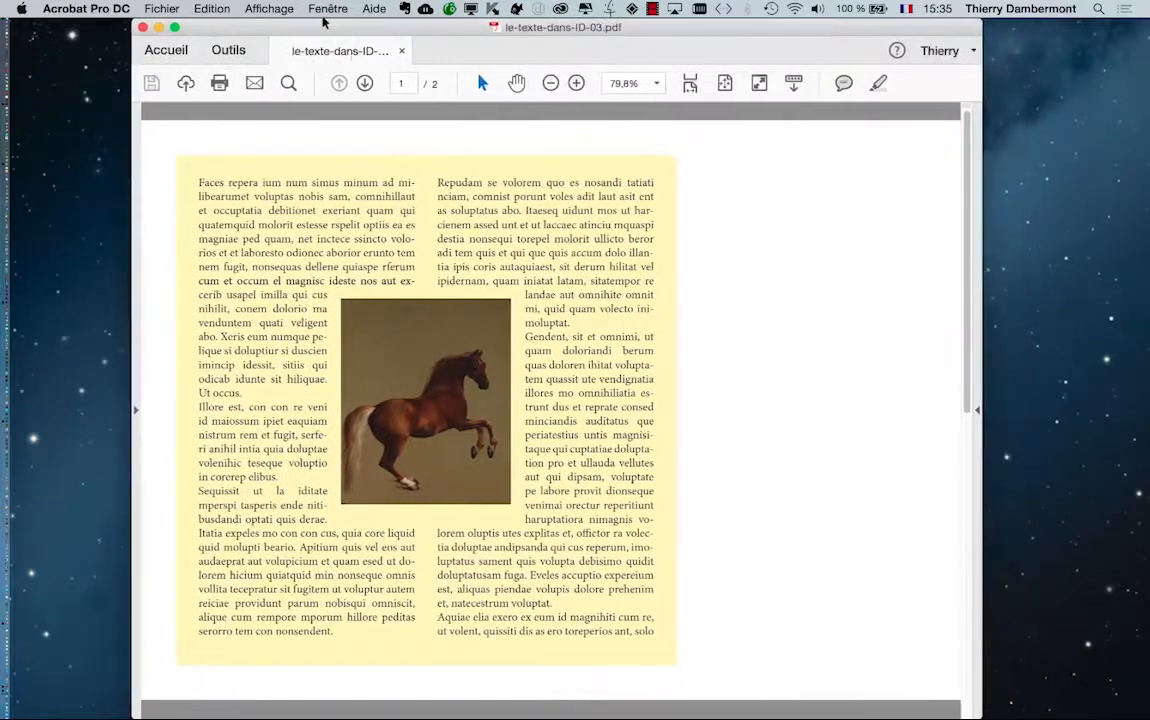
click(513, 85)
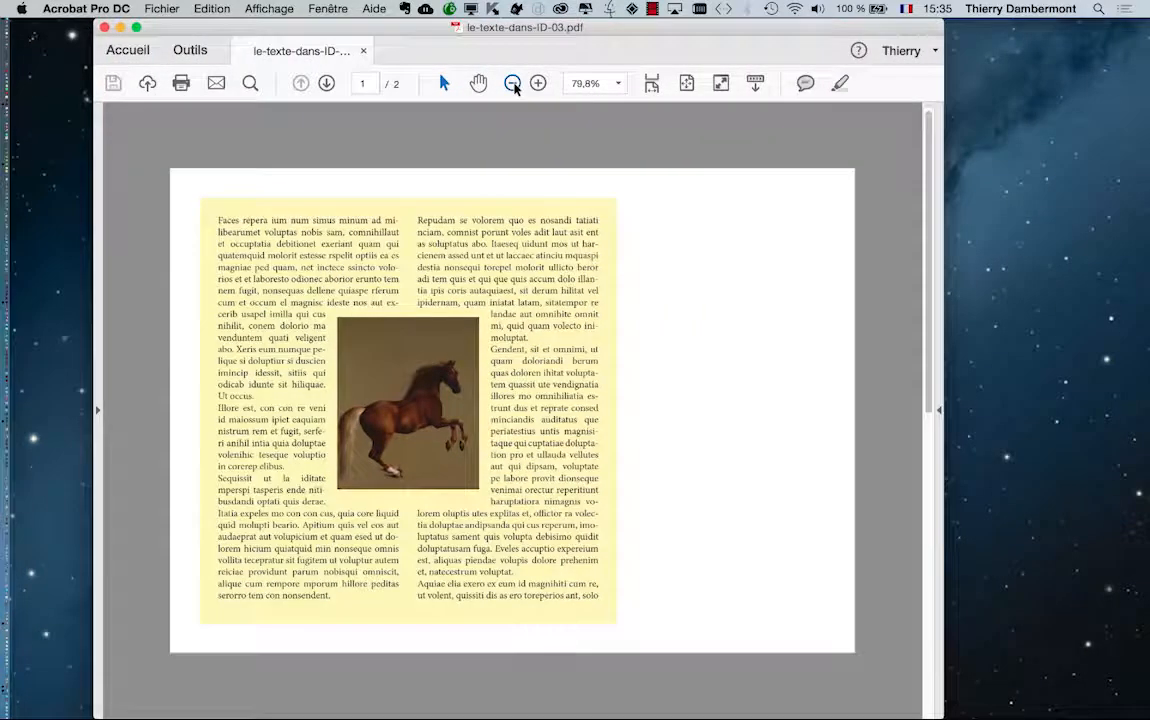
click(513, 84)
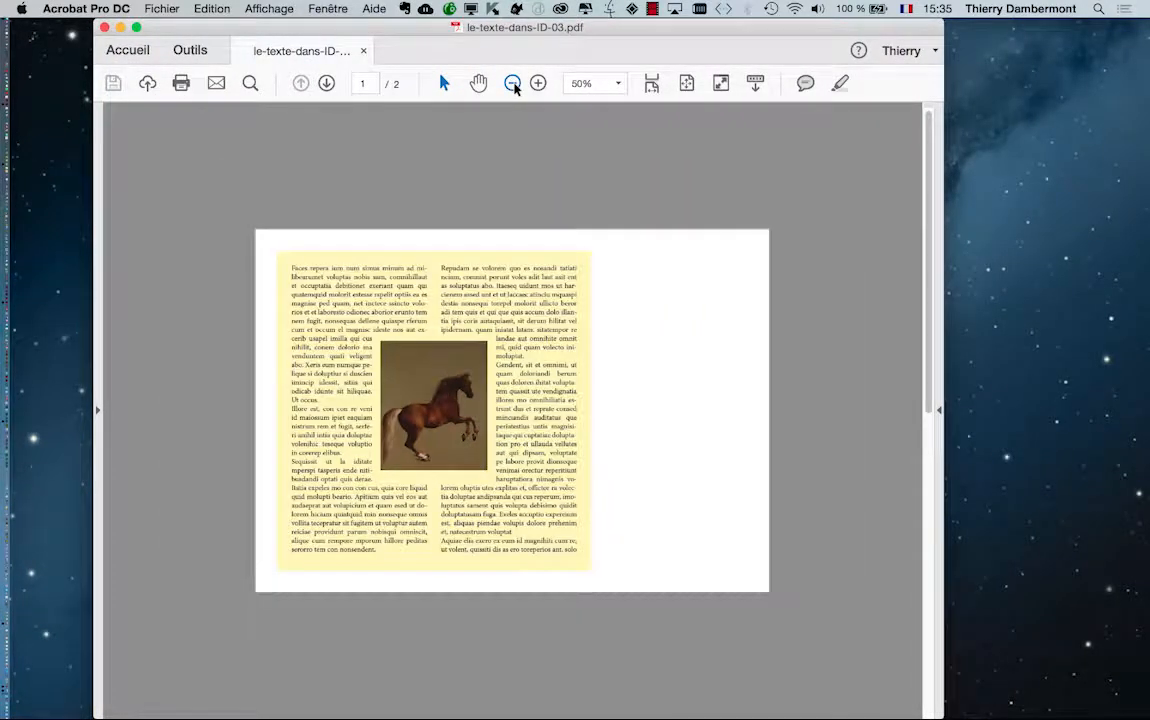
- Show the PDF's page thumbnails, go to page 2, and widen the Acrobat window until the whole page fits
click(97, 410)
click(111, 124)
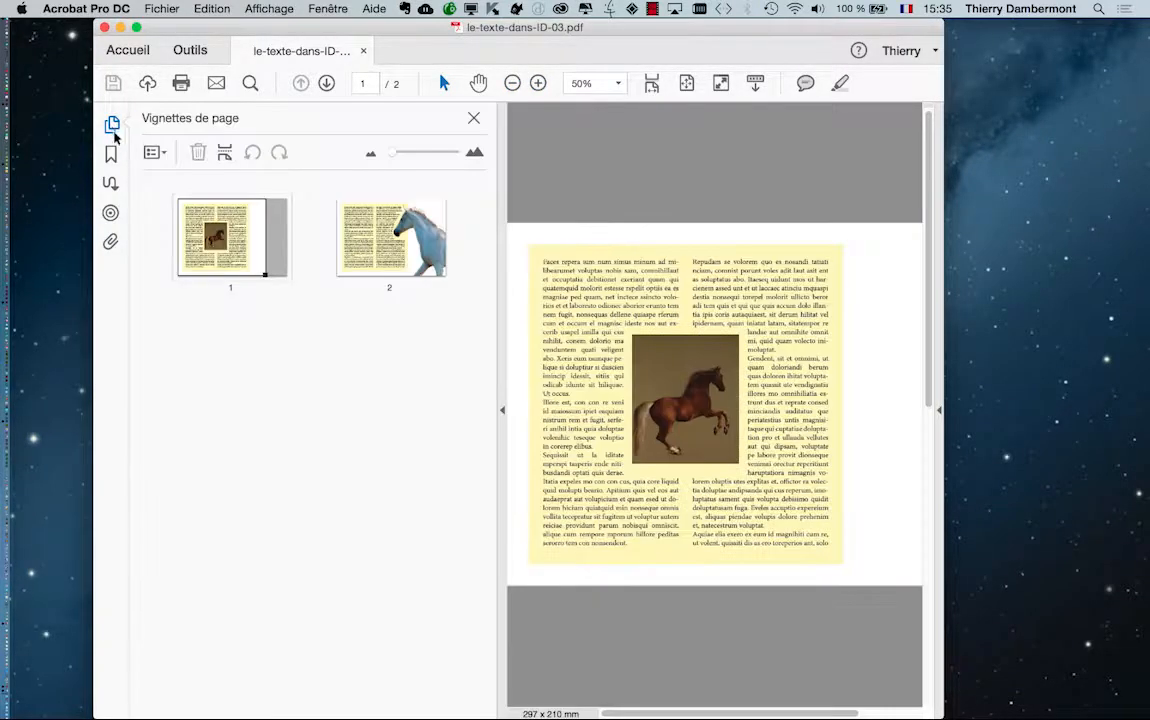
click(395, 226)
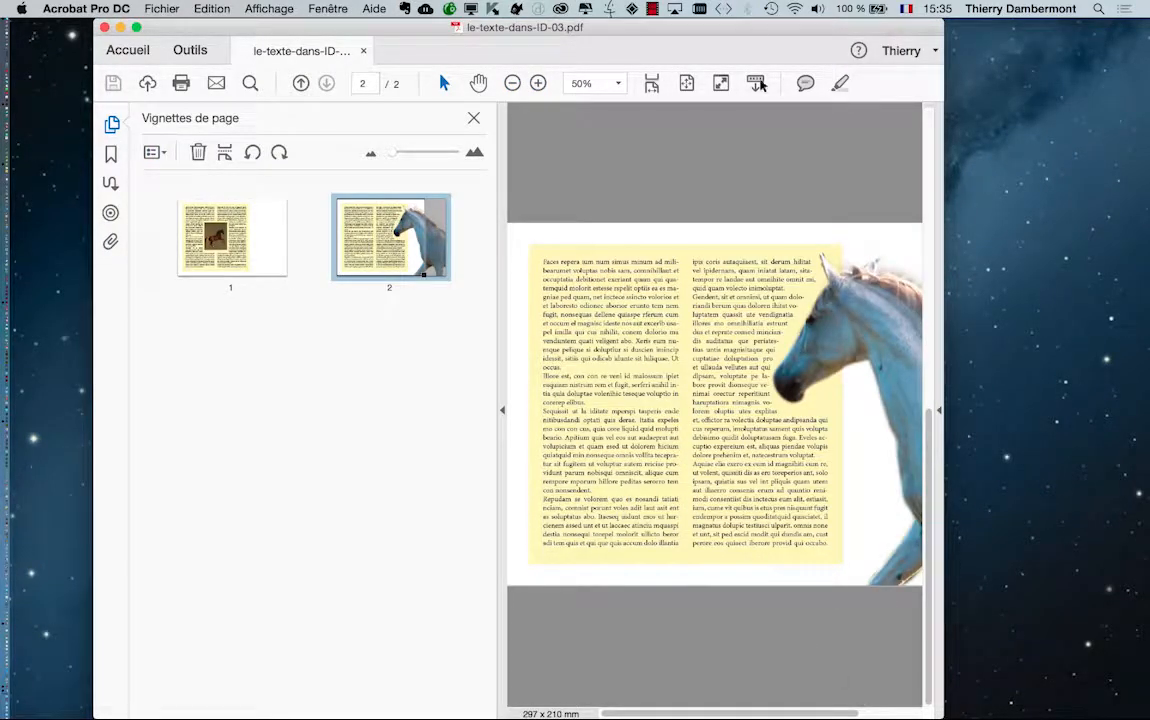
drag(688, 28, 604, 28)
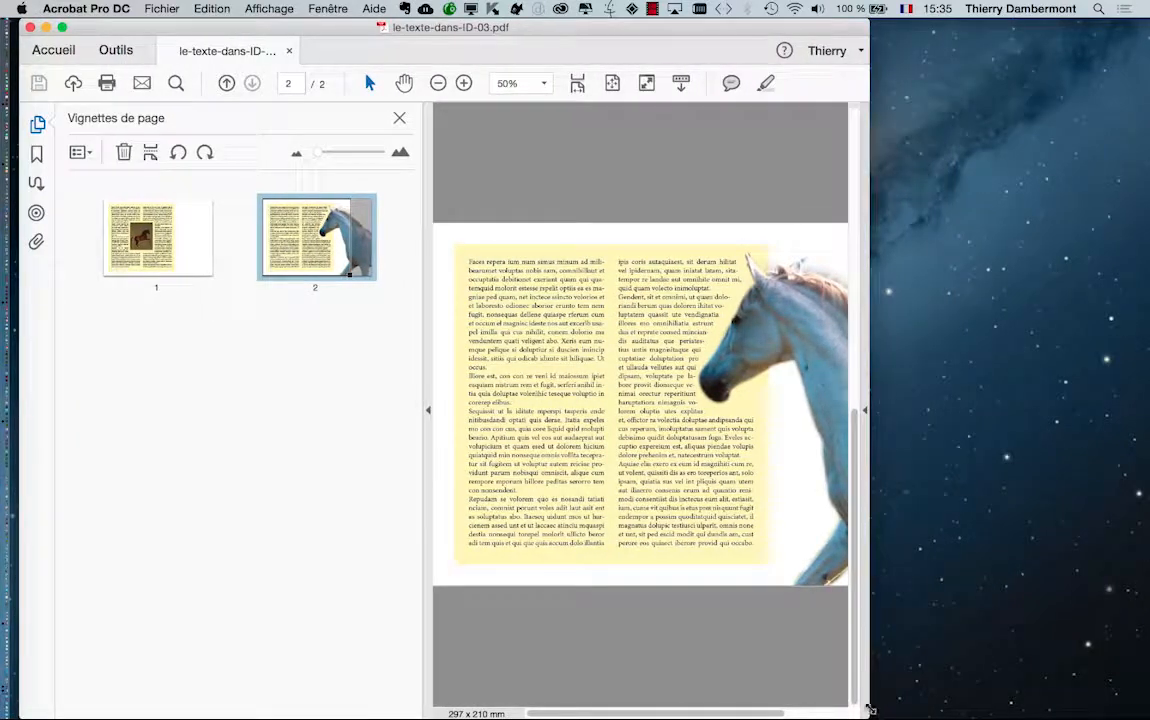
drag(865, 711, 1140, 712)
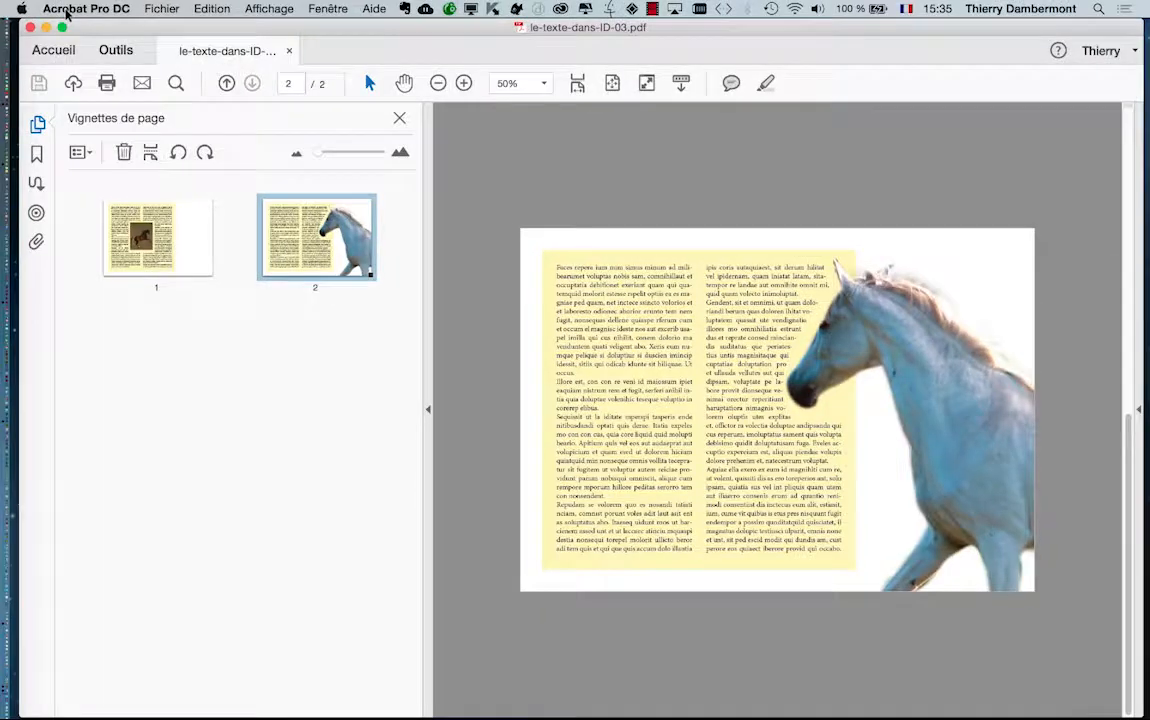
- Compare pages 1 and 2 of the exported PDF by alternating between them, ending on page 2
click(356, 659)
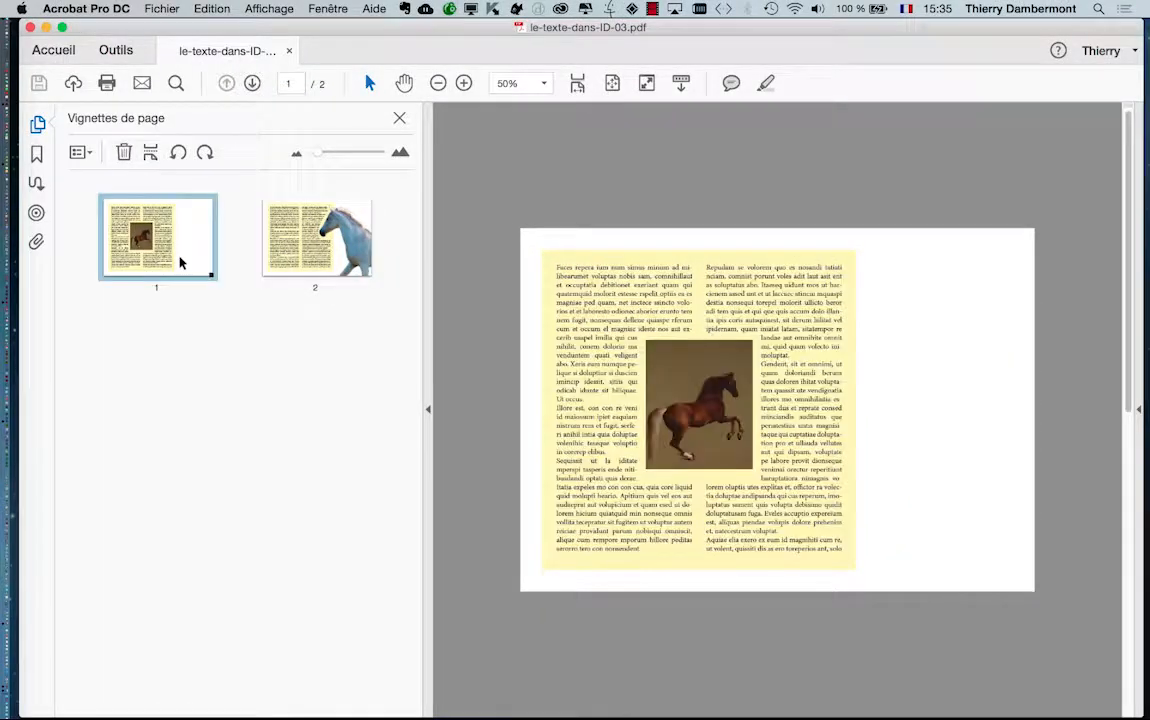
click(302, 259)
click(210, 263)
click(300, 262)
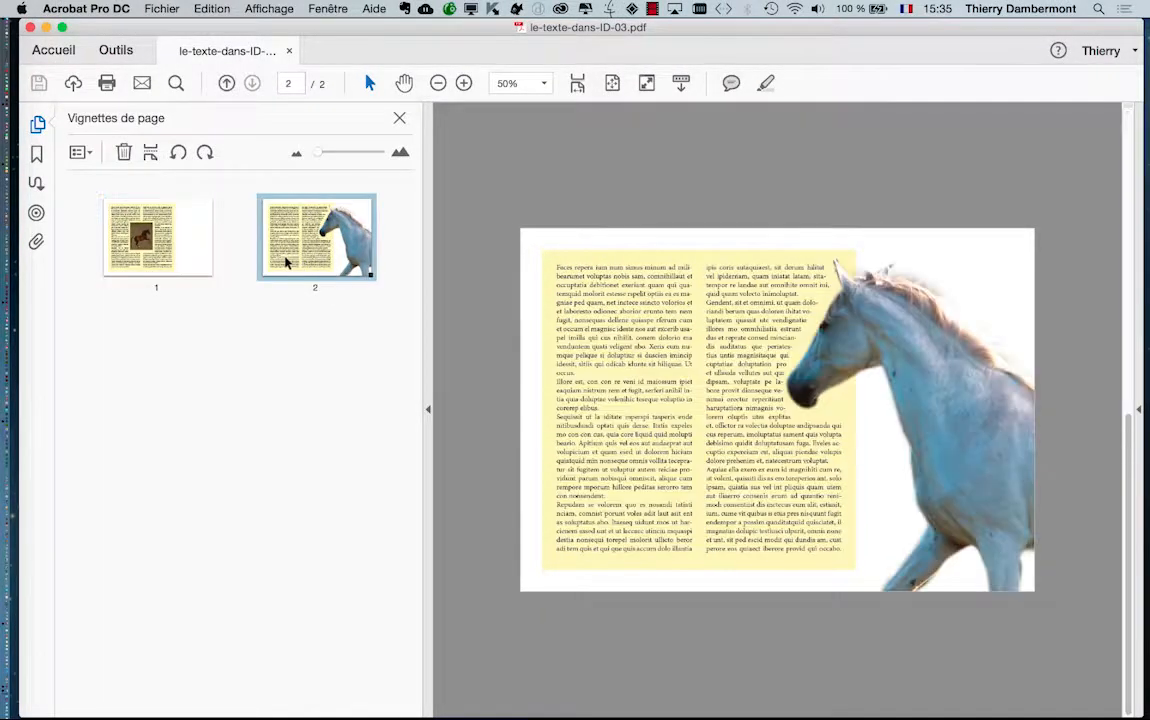
click(198, 257)
click(287, 258)
- Start saving a copy of the PDF in the ID initiation JOUR 2 folder and shrink the save dialog's height
click(161, 8)
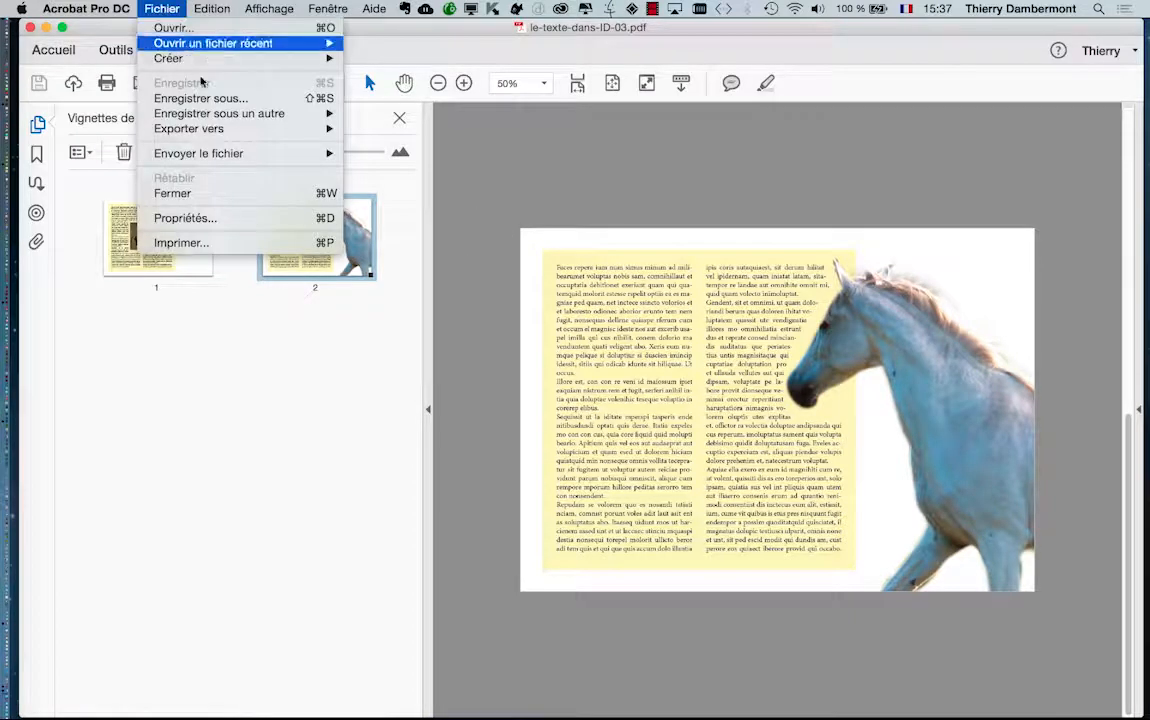
click(210, 99)
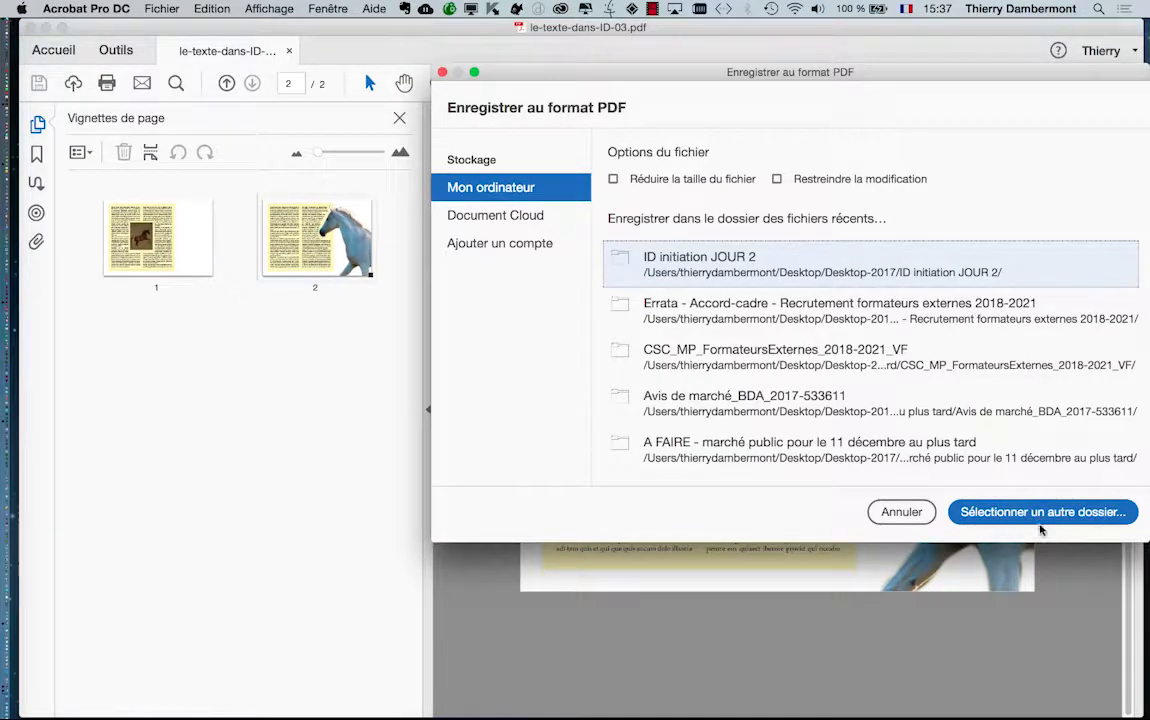
click(1040, 520)
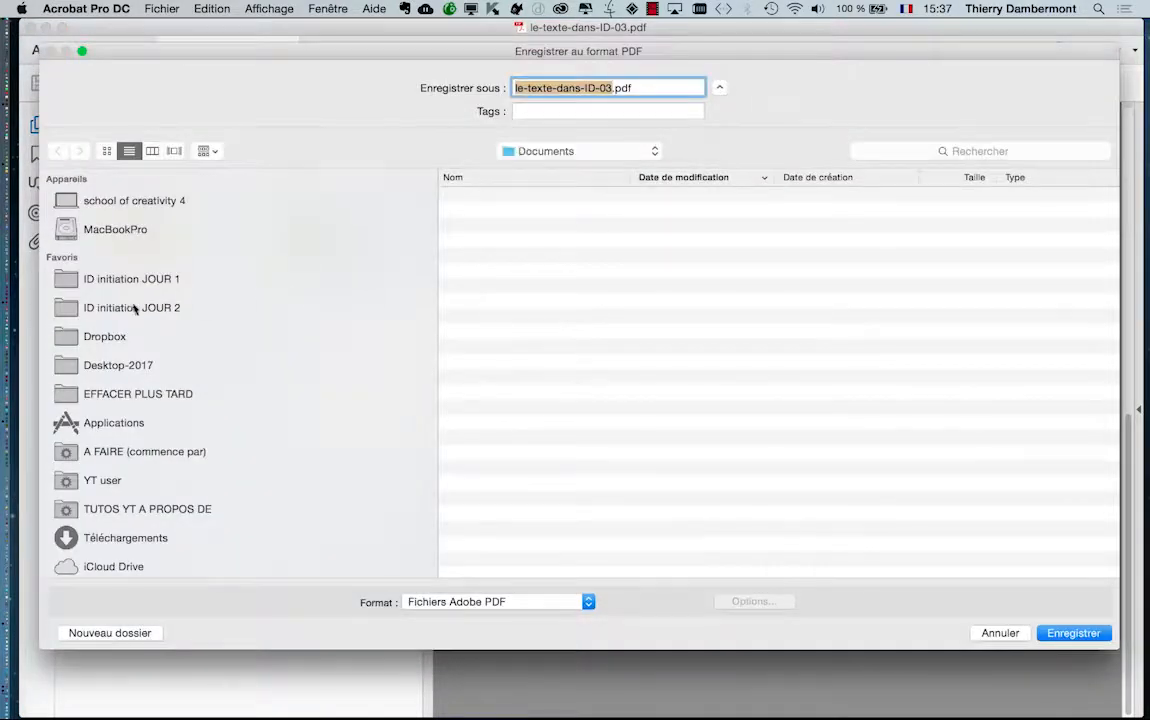
click(133, 309)
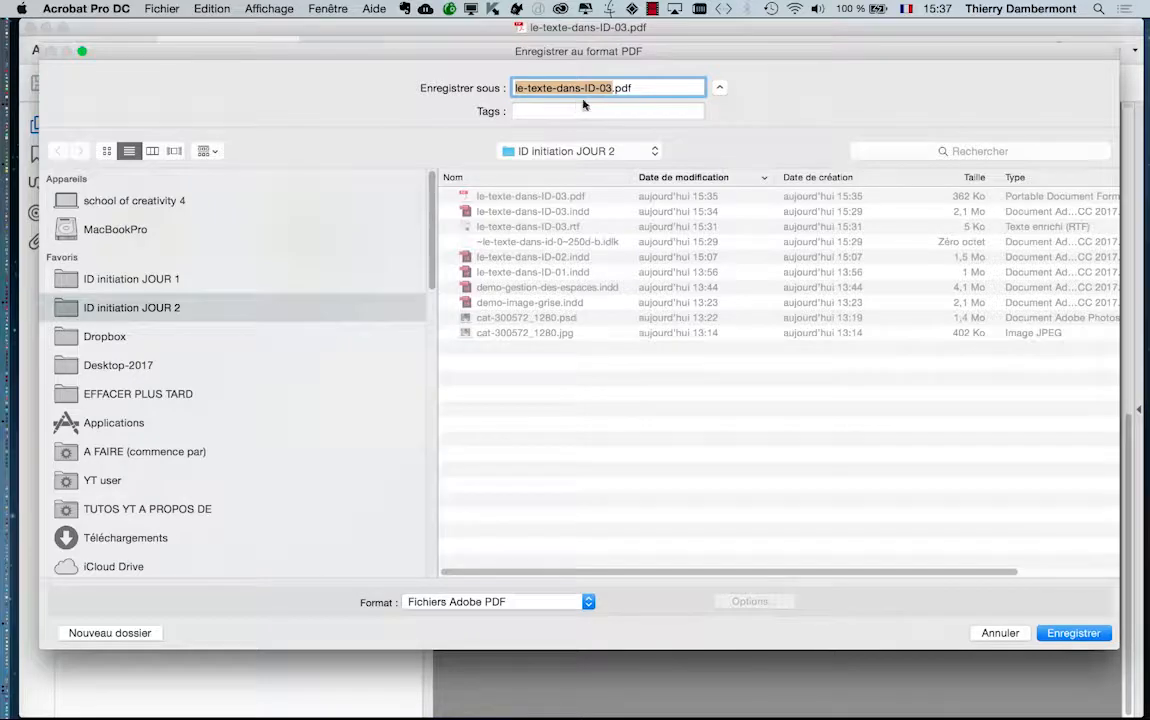
drag(1117, 647, 1105, 335)
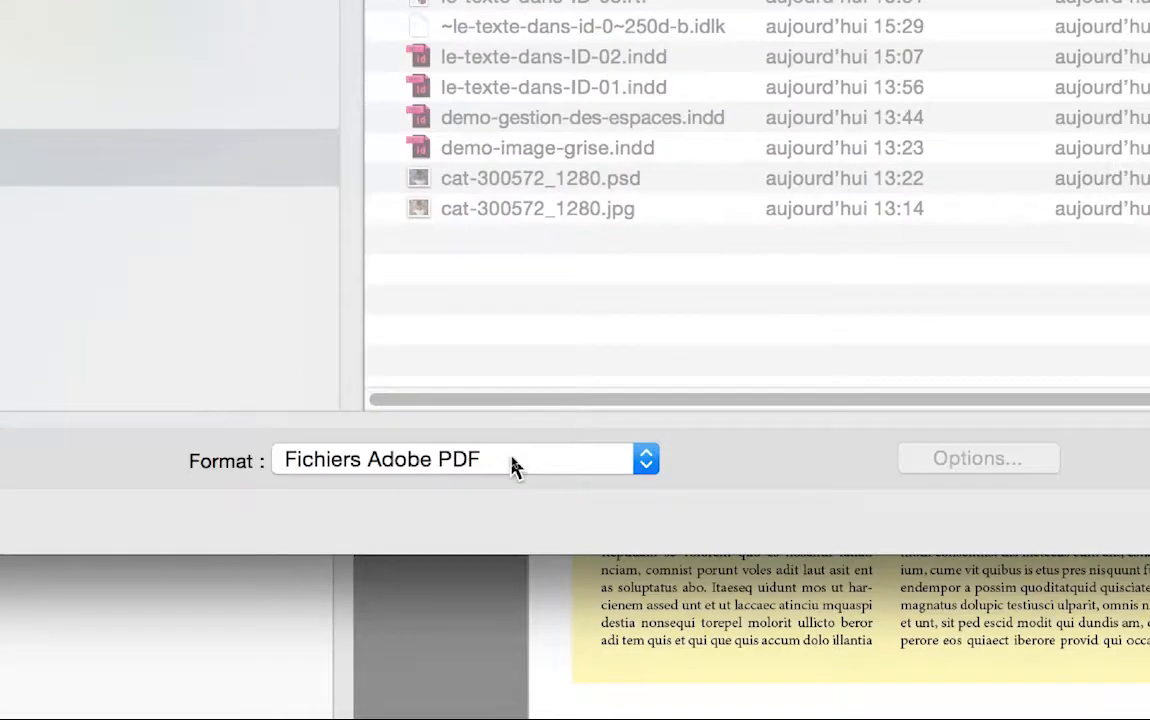
- Save the copy in the Document Word format as le-texte-dans-ID-03.docx and look through the result in Word
click(513, 460)
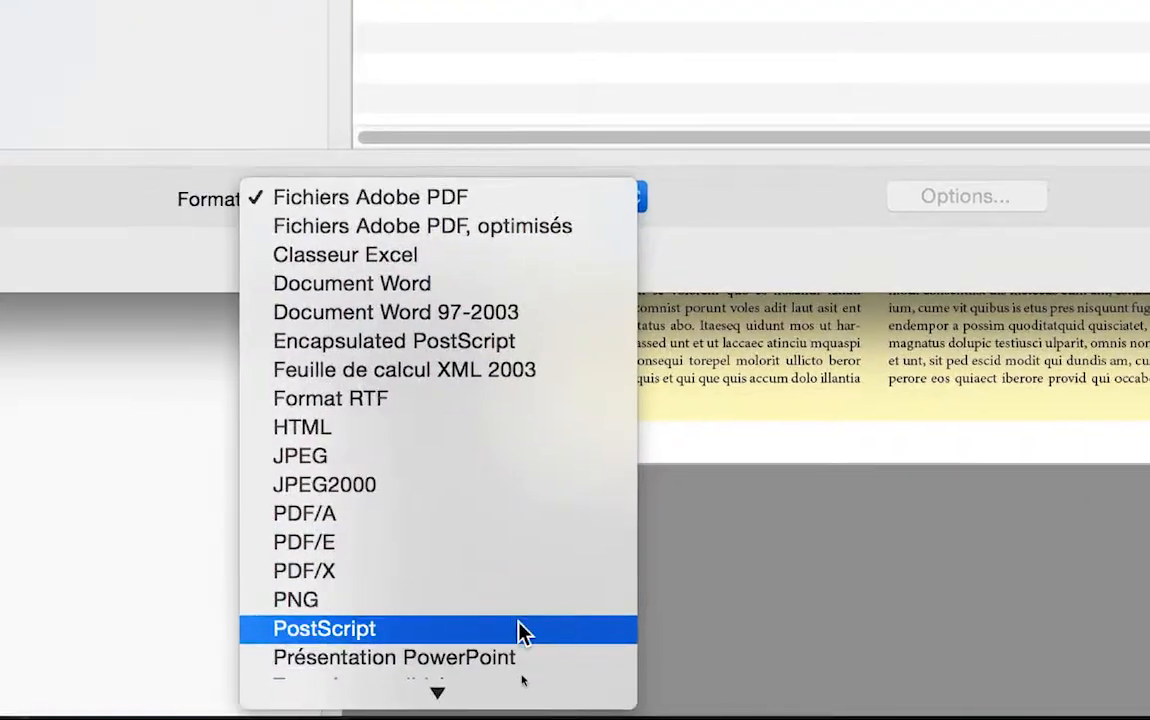
mouse_move(502, 692)
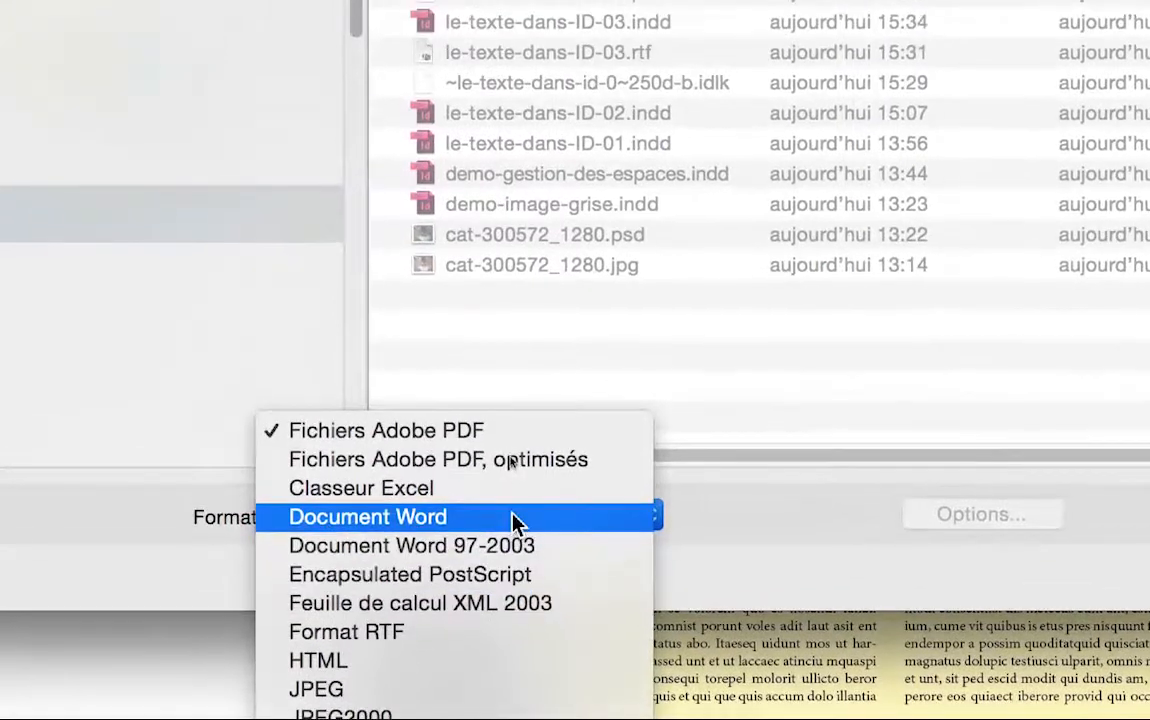
click(512, 518)
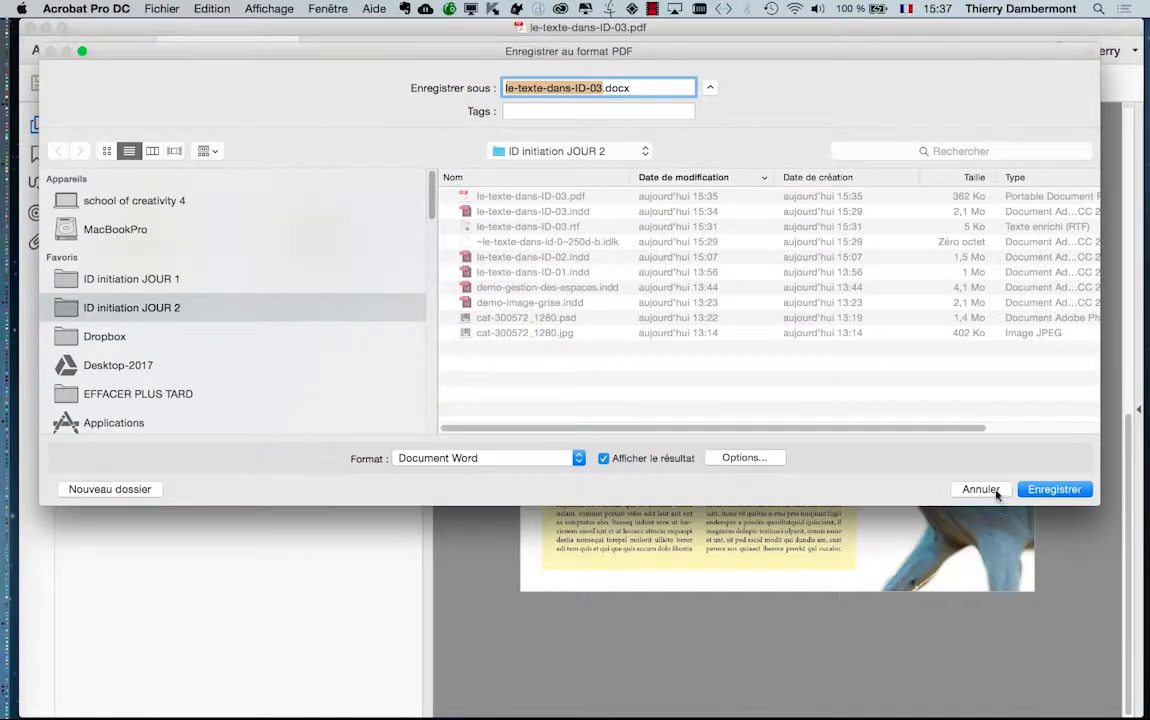
click(1052, 490)
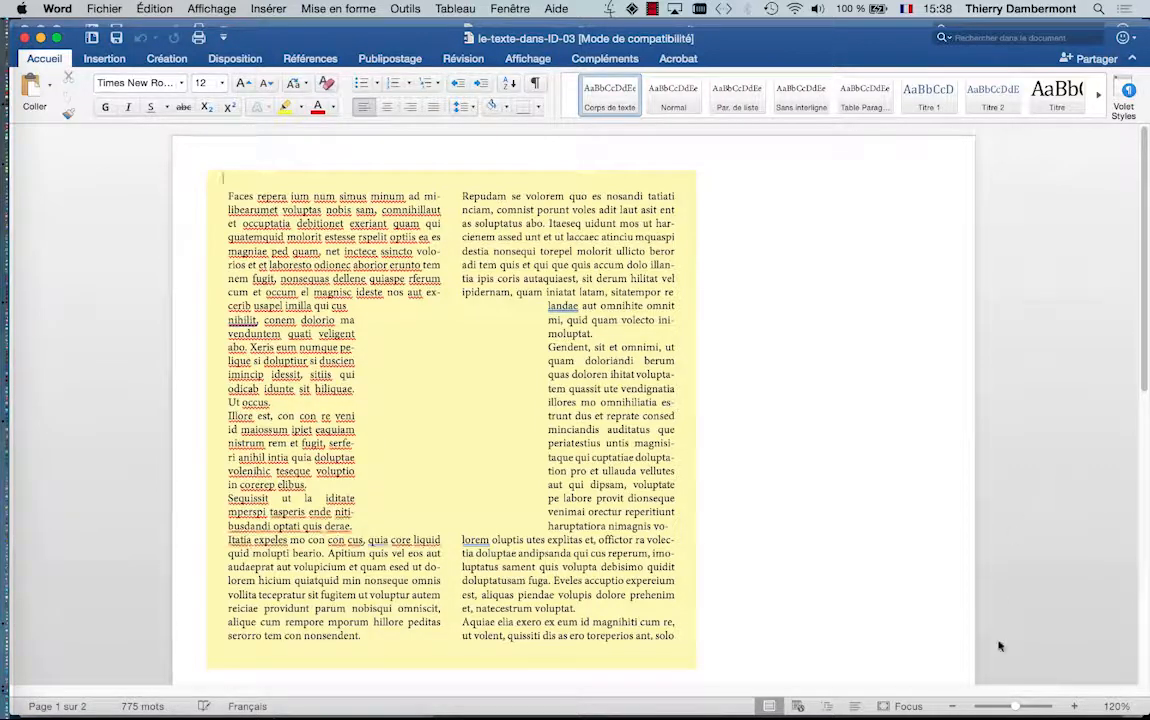
scroll(866, 618, down, 1)
scroll(866, 618, down, 10)
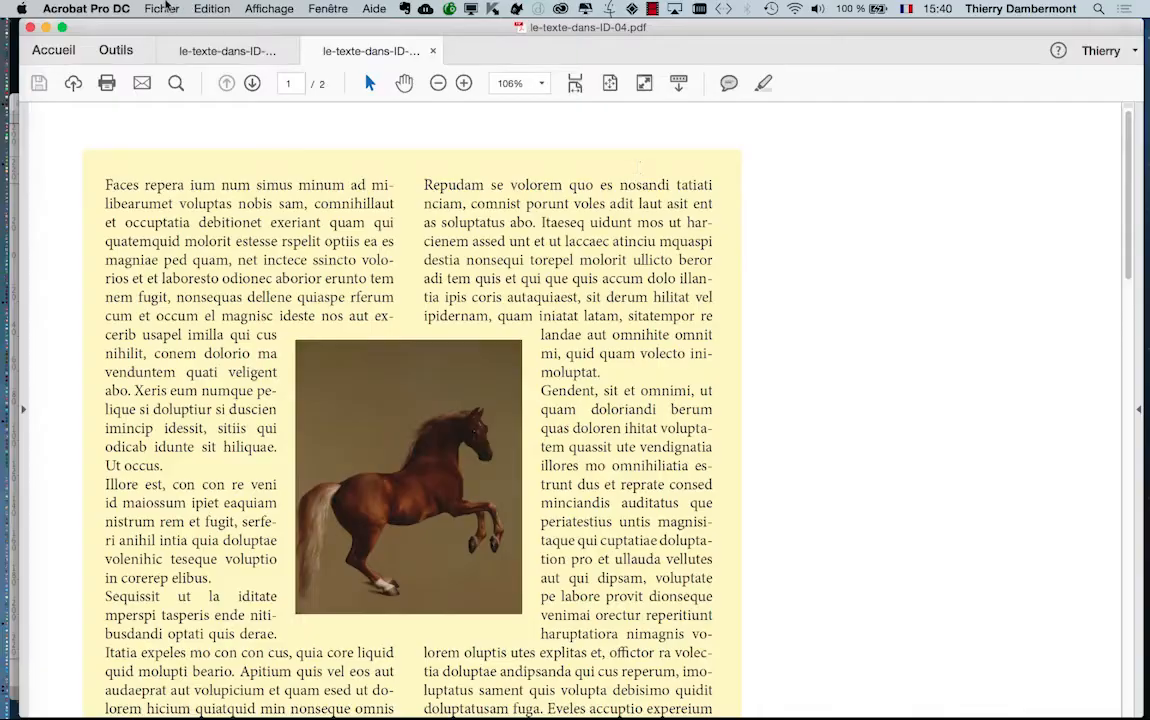
- Save le-texte-dans-ID-04.pdf as a Word 97-2003 document in the ID initiation JOUR 2 folder, and close the resulting Word document
click(161, 9)
click(228, 100)
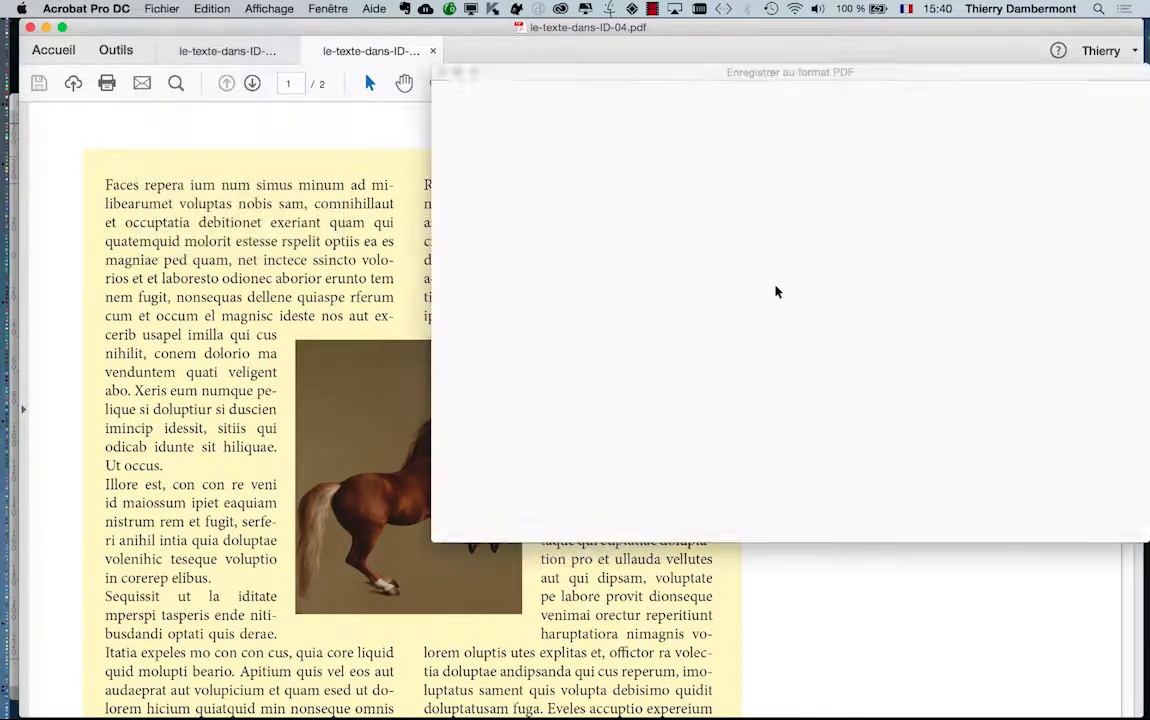
click(1019, 512)
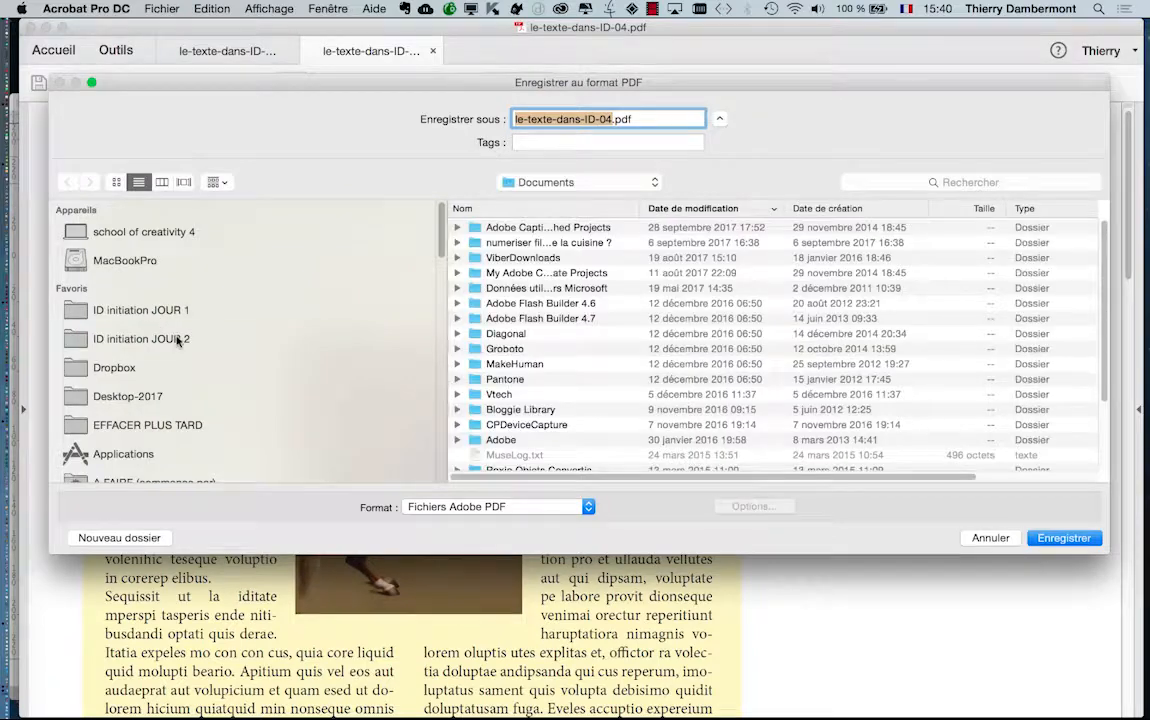
click(178, 341)
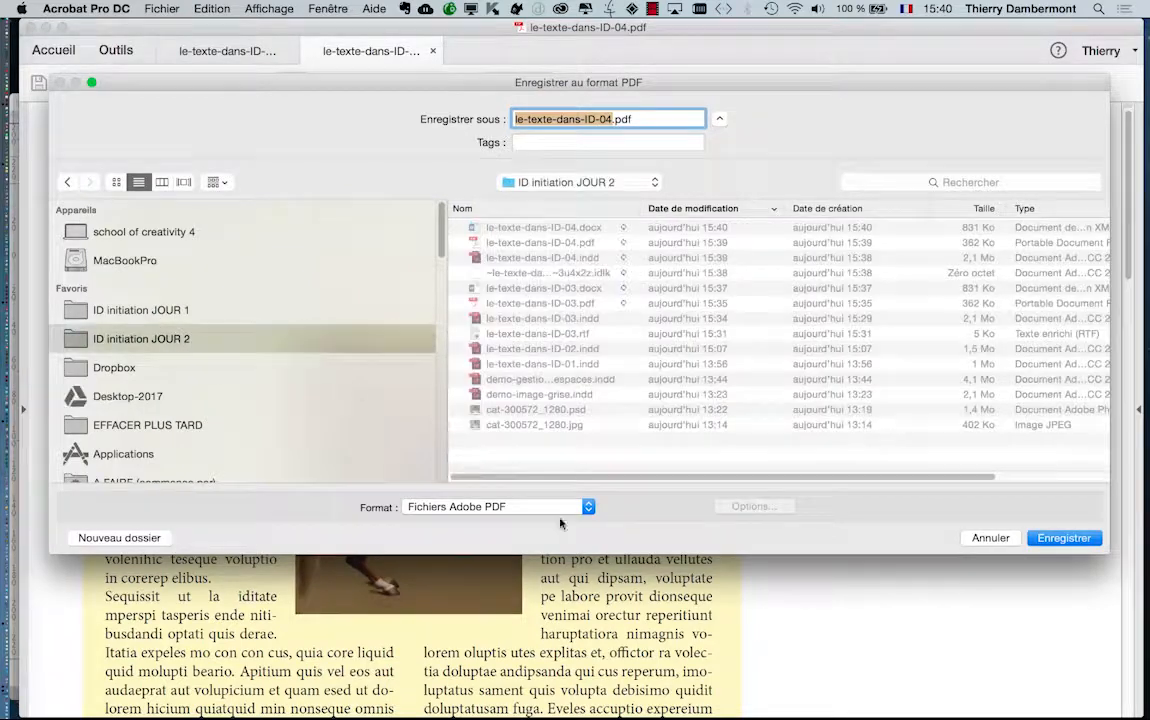
click(490, 507)
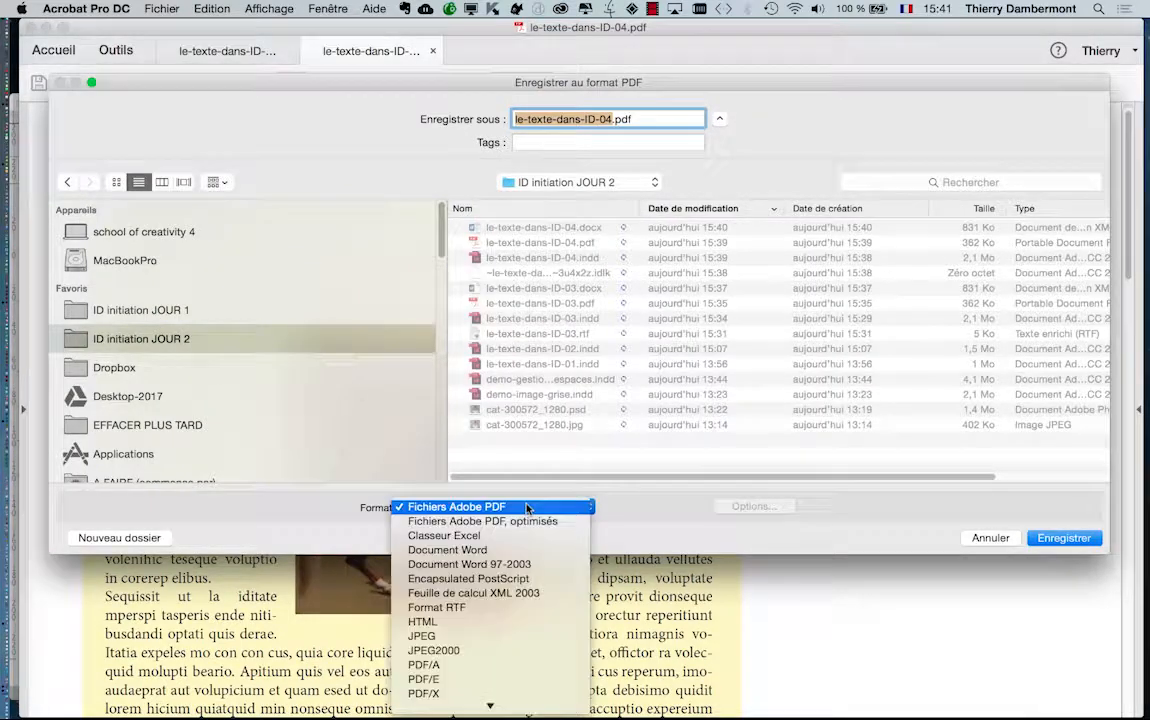
click(530, 566)
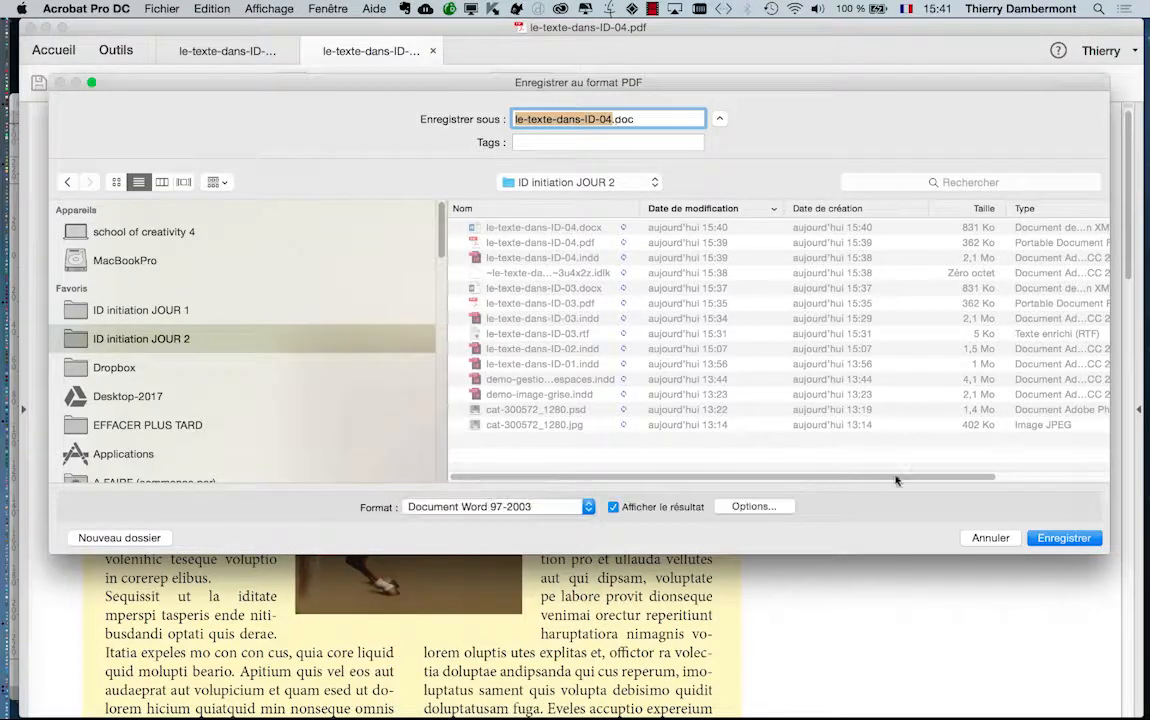
click(1062, 538)
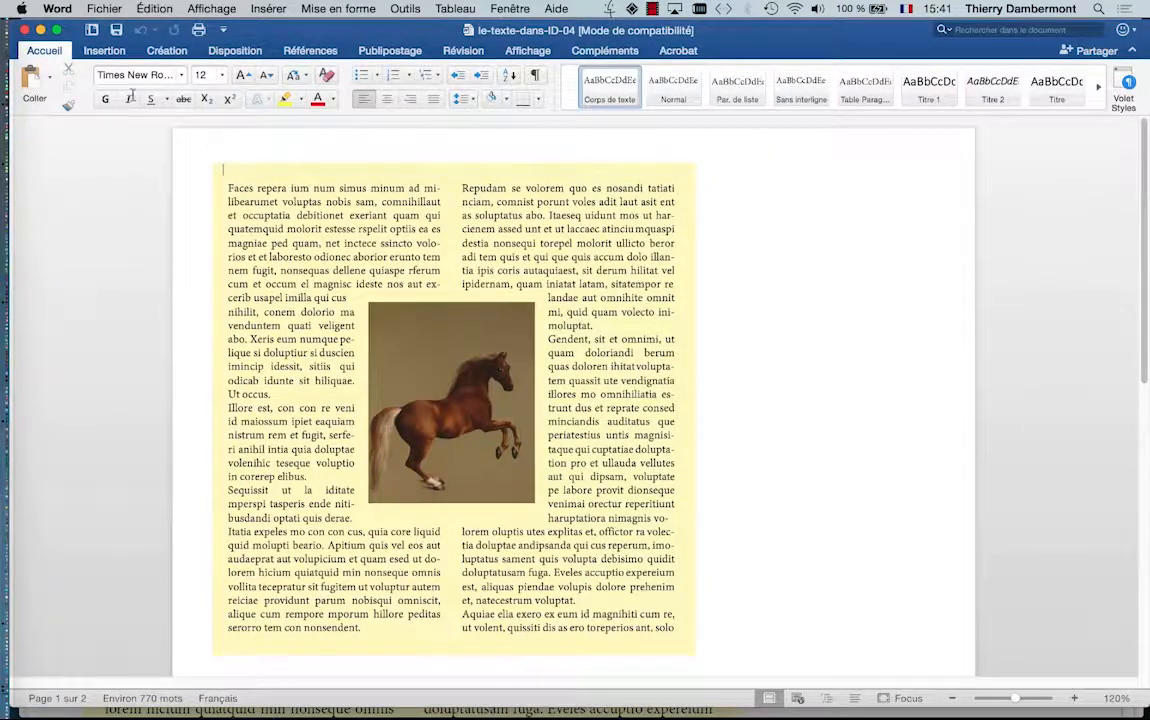
click(25, 29)
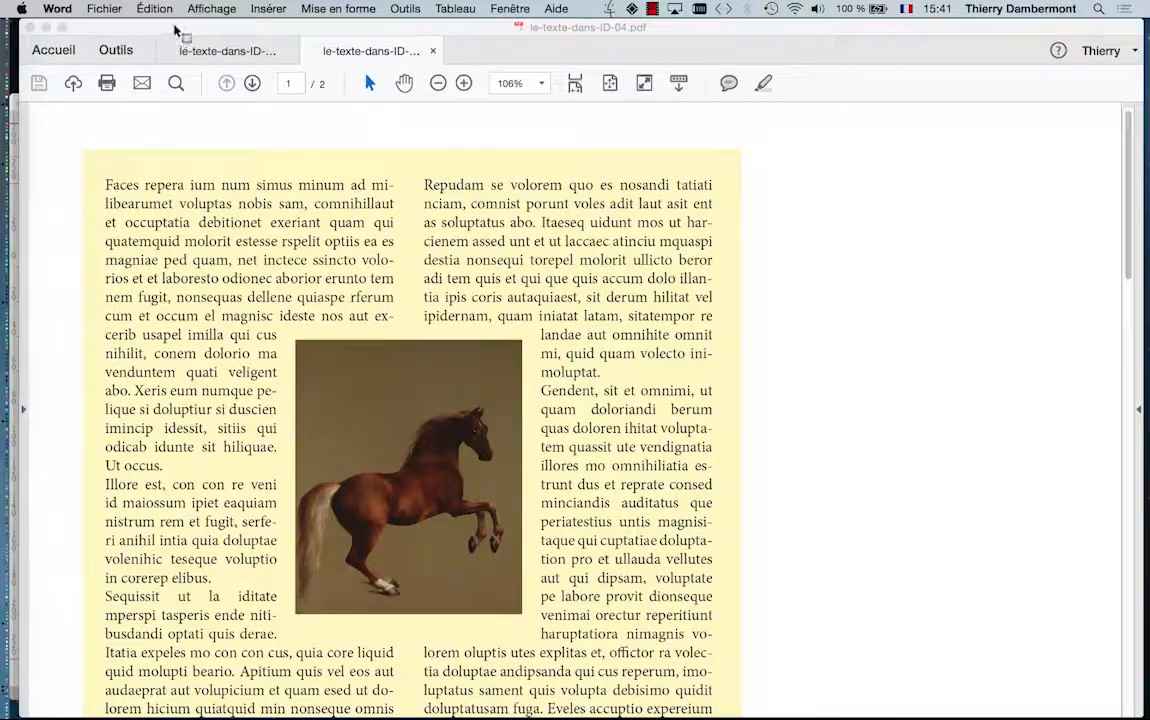
click(175, 31)
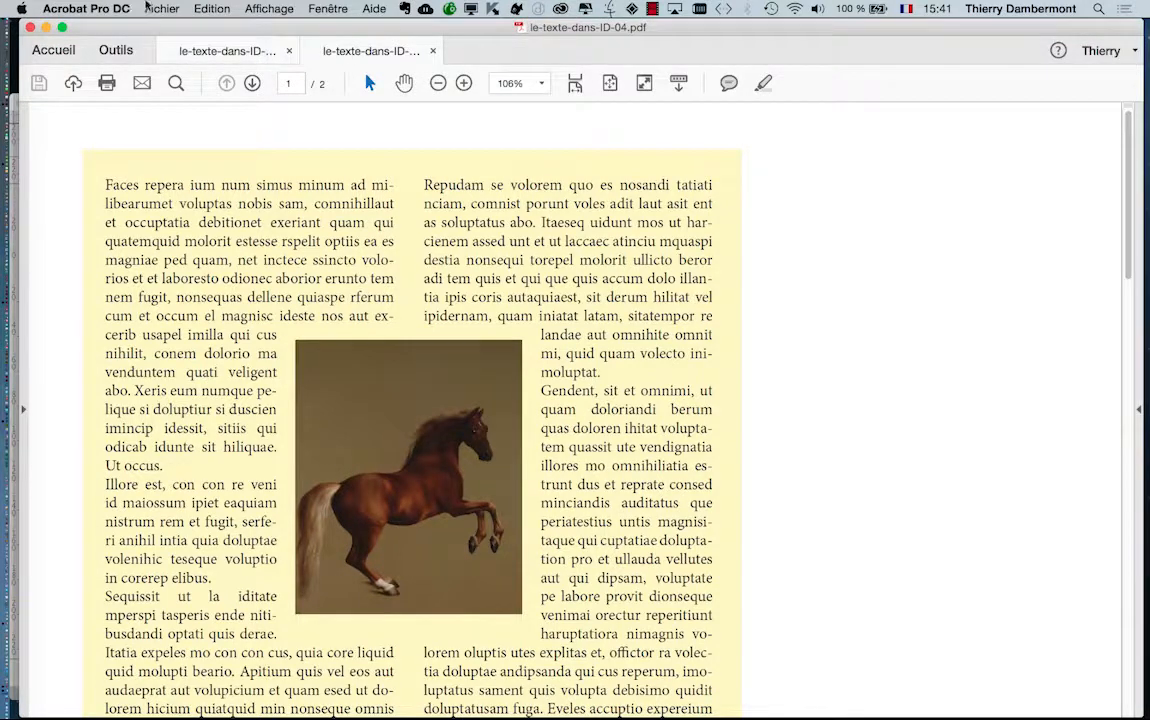
- Save le-texte-dans-ID-04.pdf again in the Document Word 97-2003 format in ID initiation JOUR 2, replacing the existing le-texte-dans-ID-04.doc
click(161, 9)
click(200, 98)
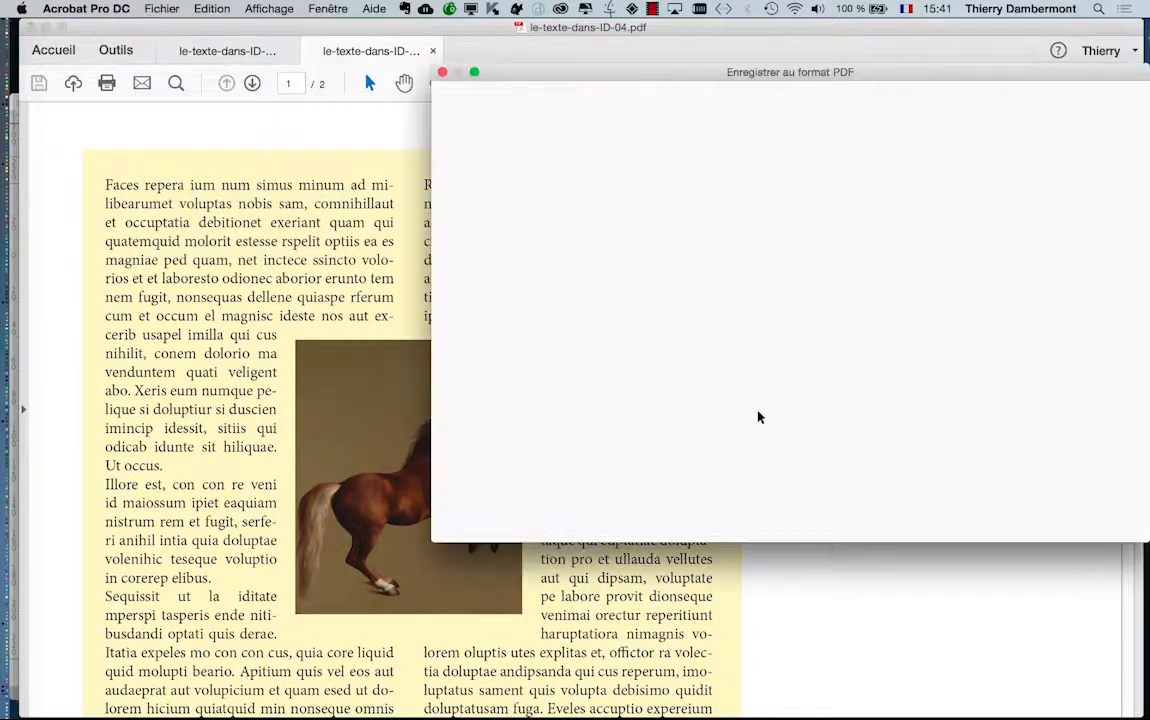
click(1043, 511)
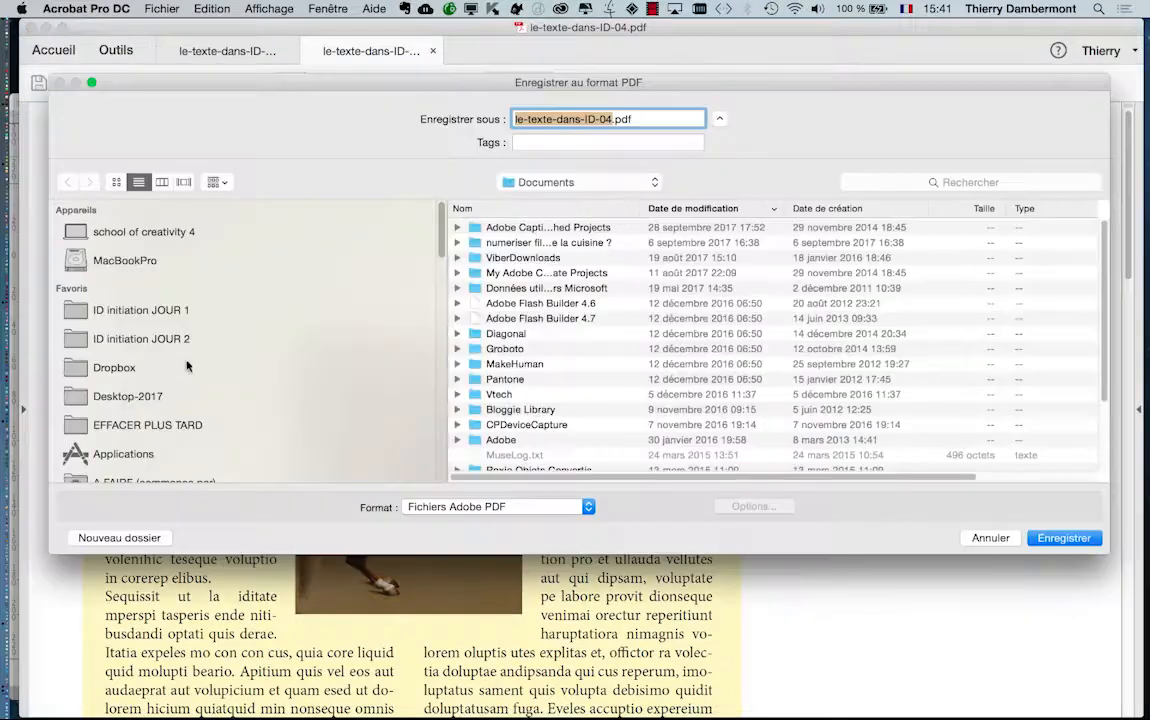
click(141, 338)
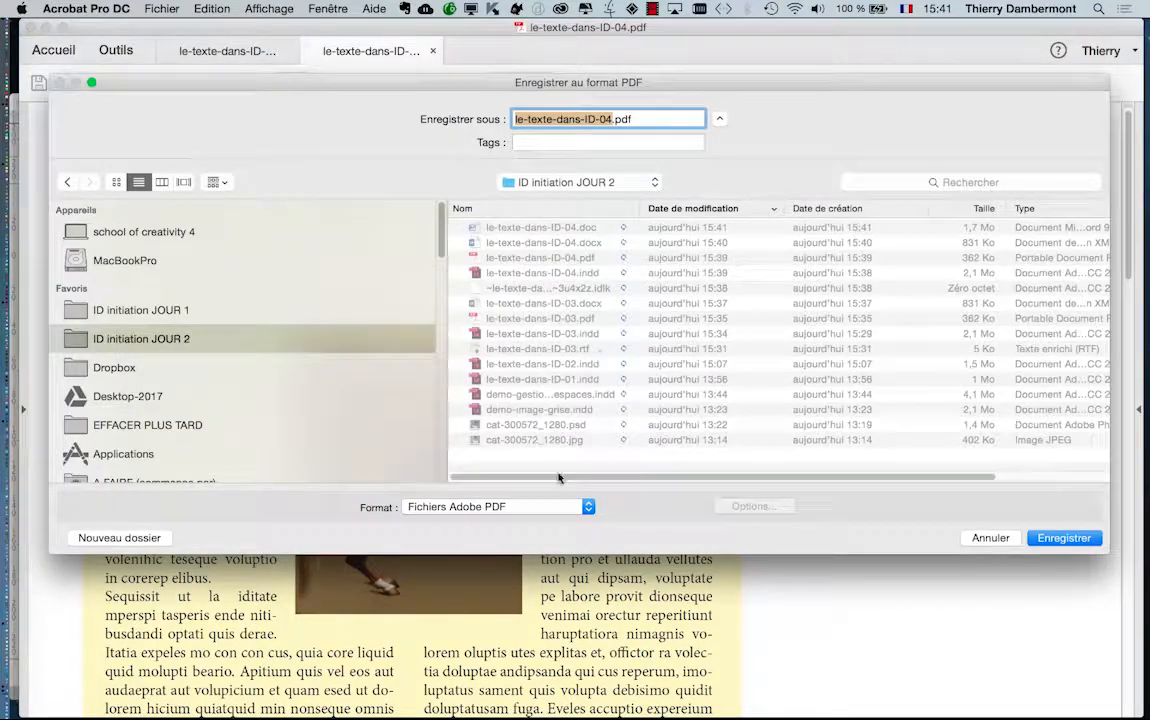
click(537, 508)
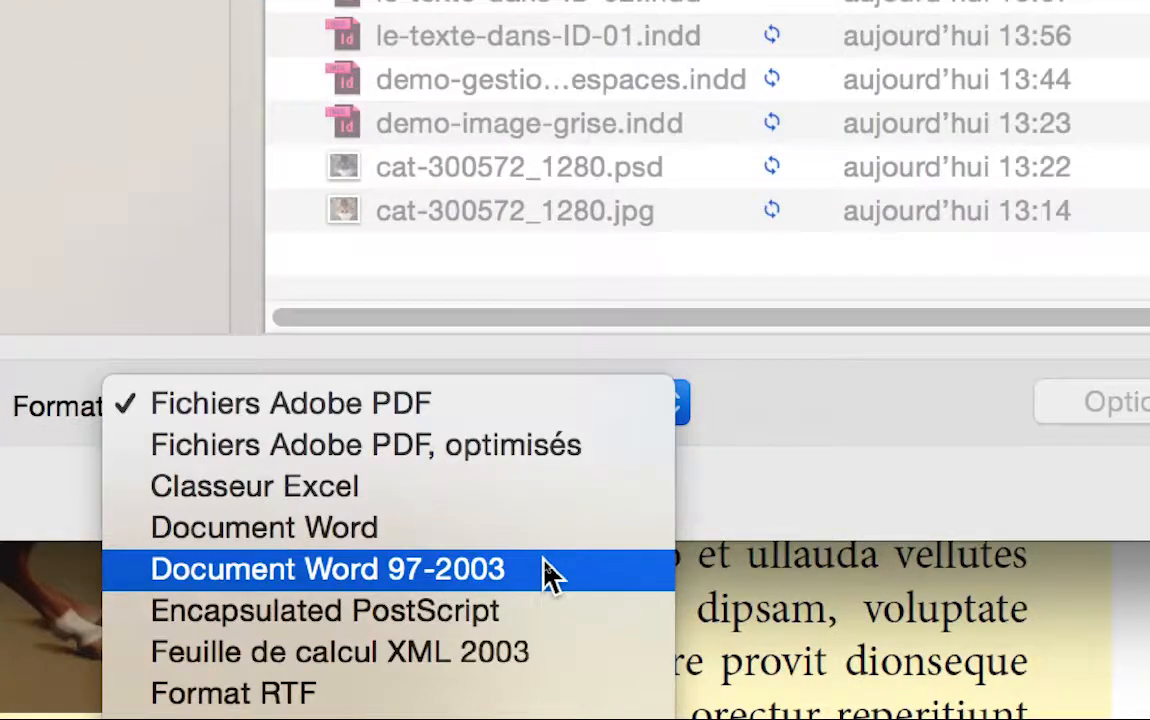
click(549, 575)
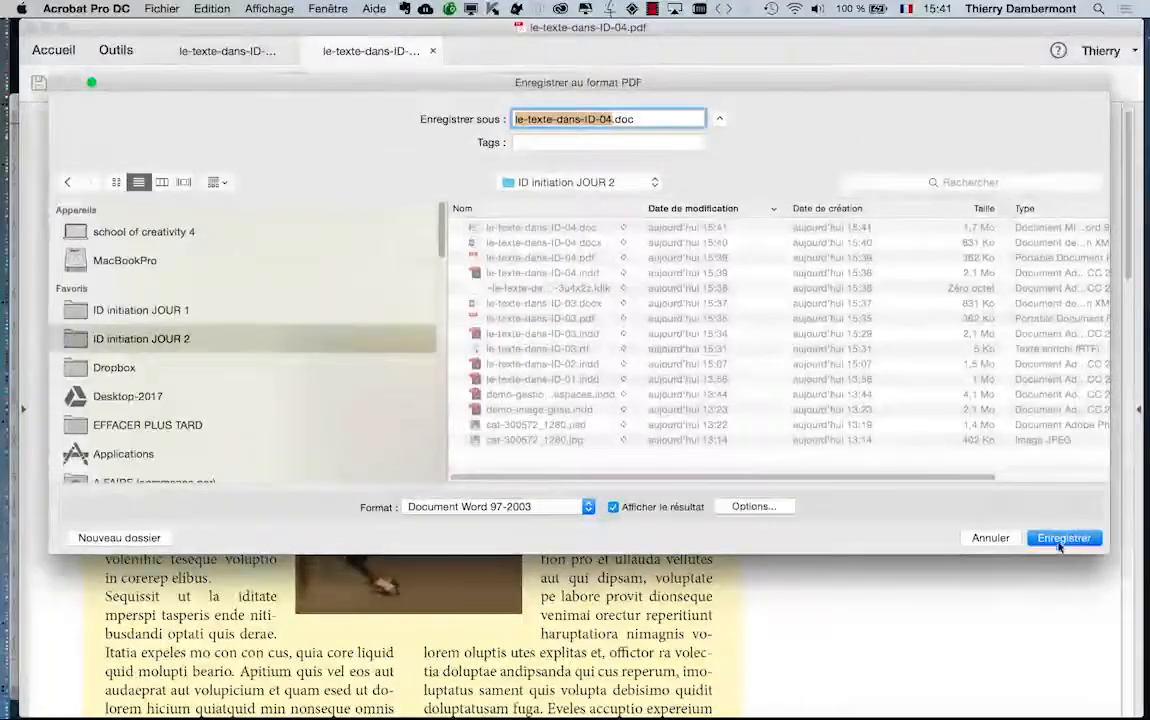
click(1064, 538)
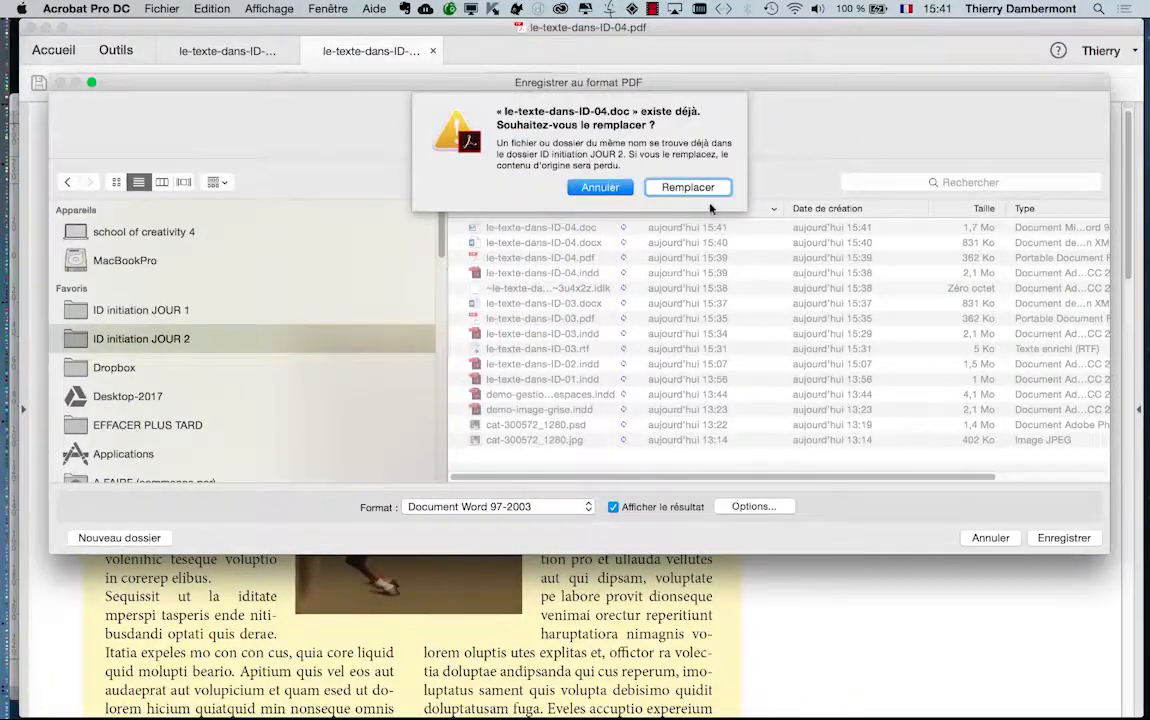
click(636, 171)
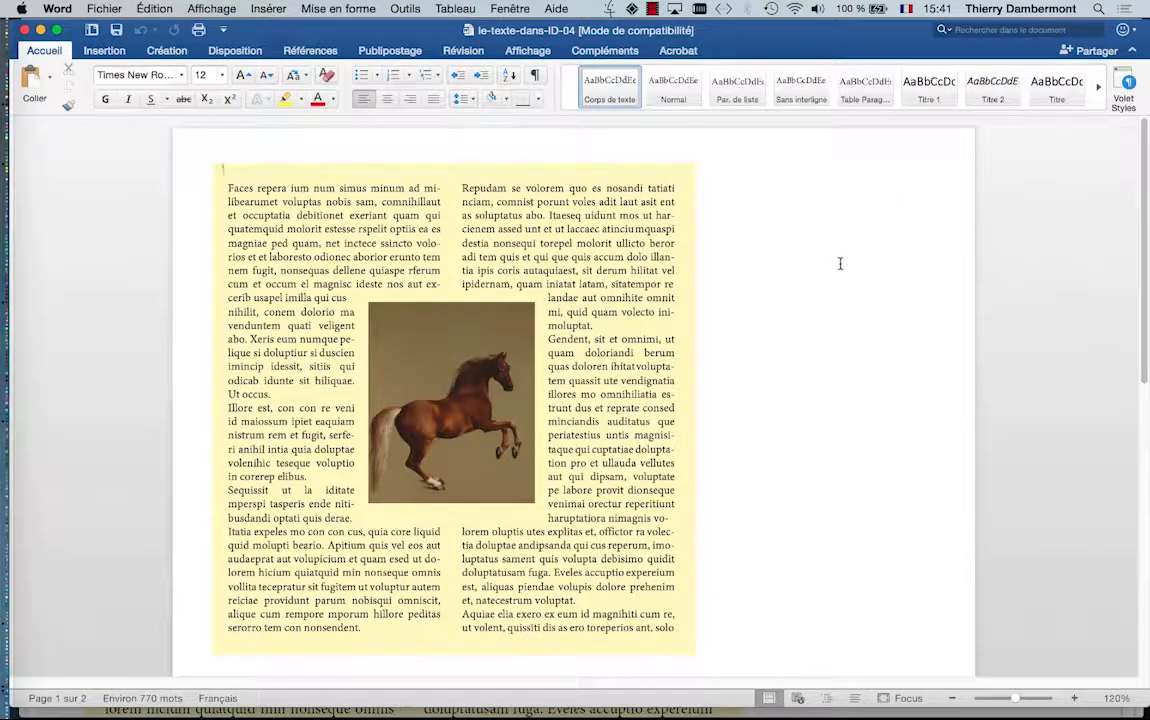
- Look through both pages of the converted Word document and set the zoom to 100% to see page 2 whole
scroll(840, 263, down, 2)
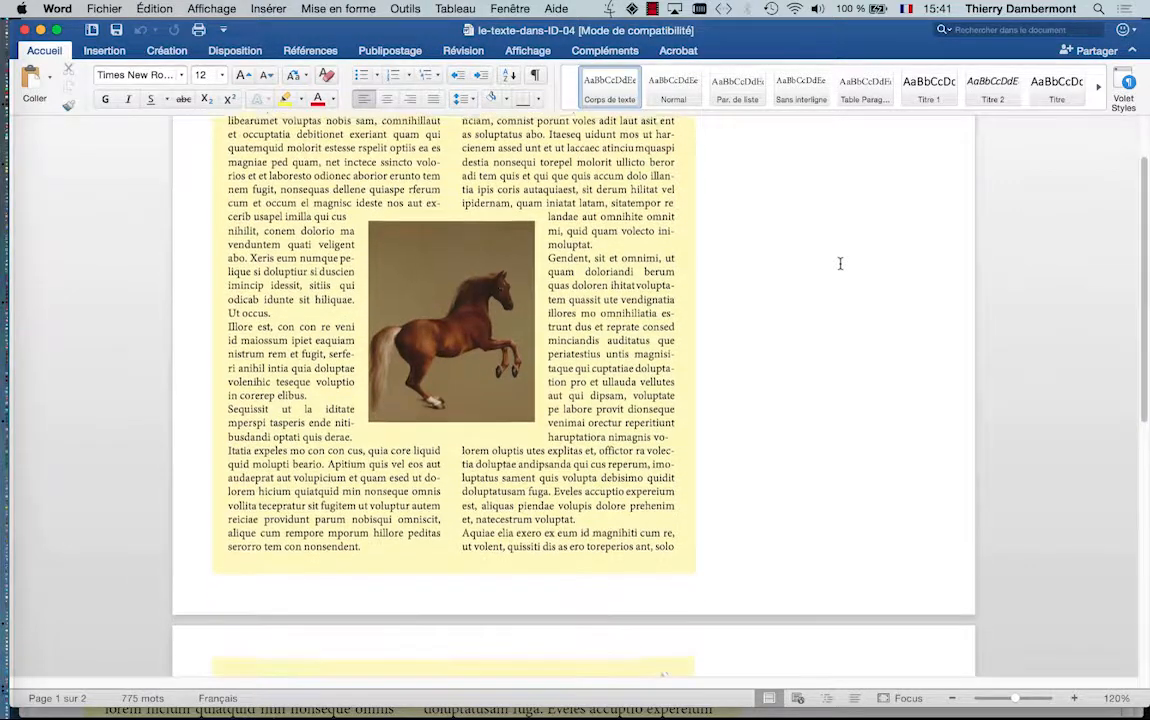
scroll(840, 263, down, 5)
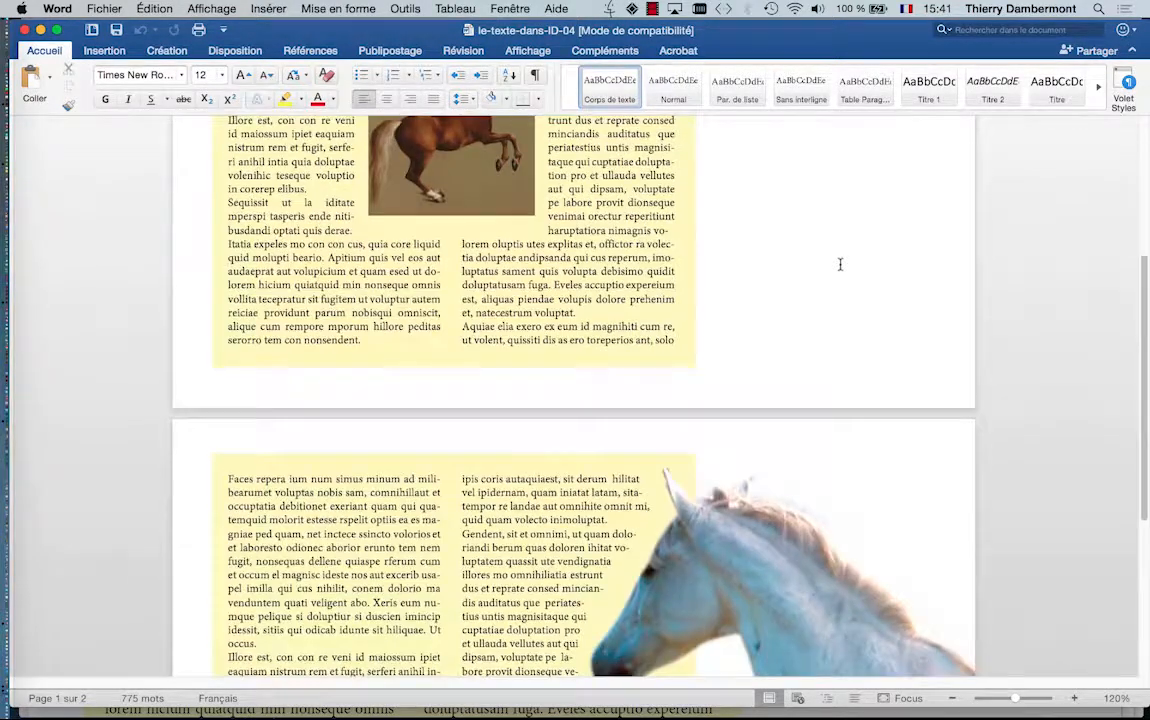
scroll(840, 263, down, 4)
scroll(840, 263, down, 4)
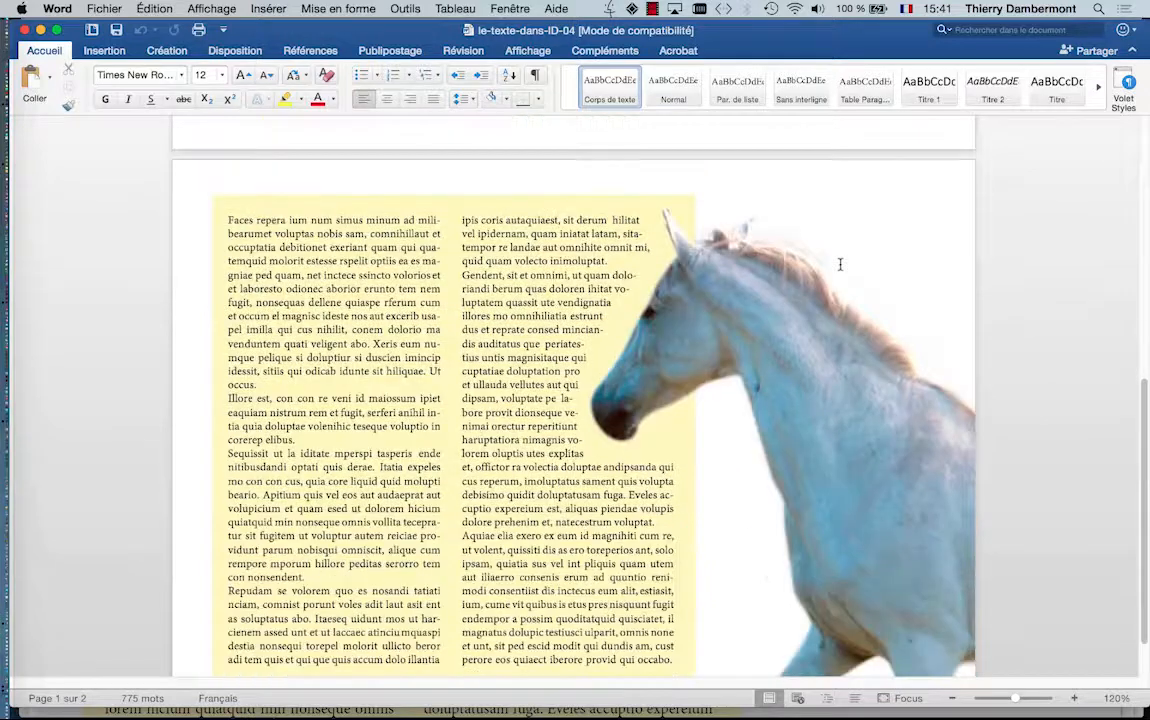
scroll(840, 264, down, 1)
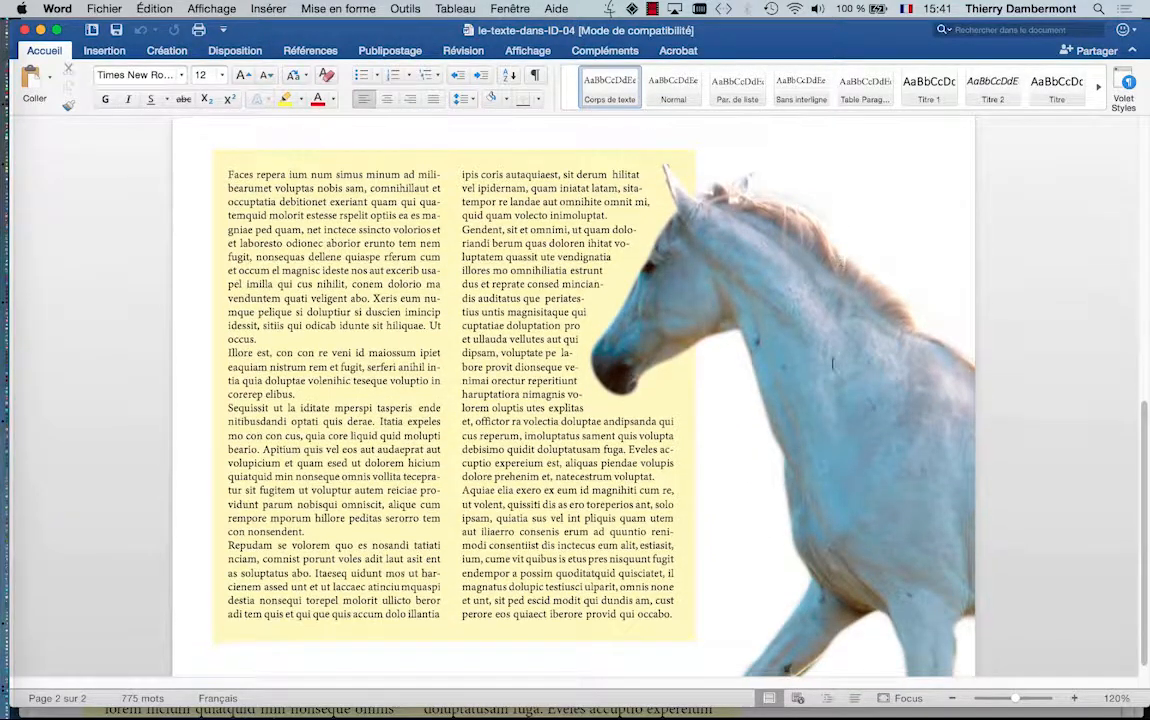
drag(1012, 700, 1008, 701)
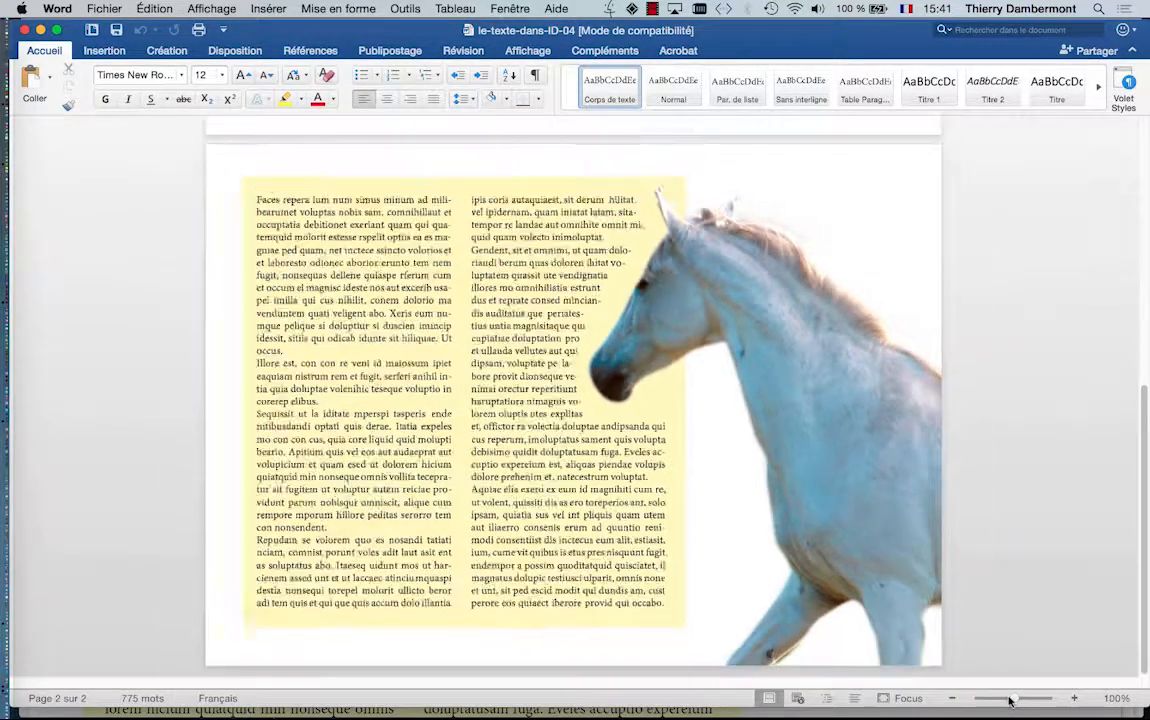